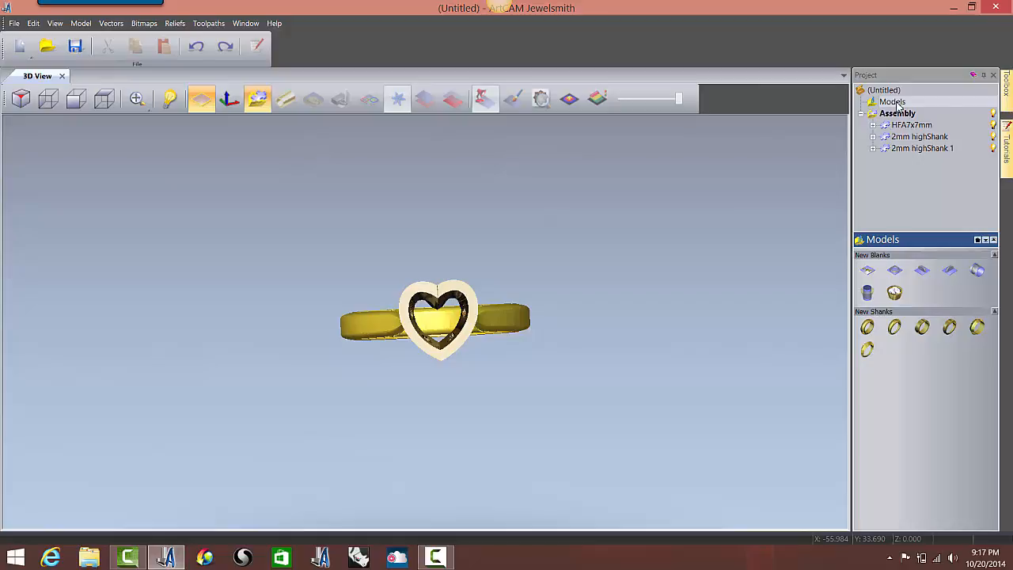
- Create a 3-axis vertical shank blank named toolpath, keeping the default ring size and dimensions
click(898, 106)
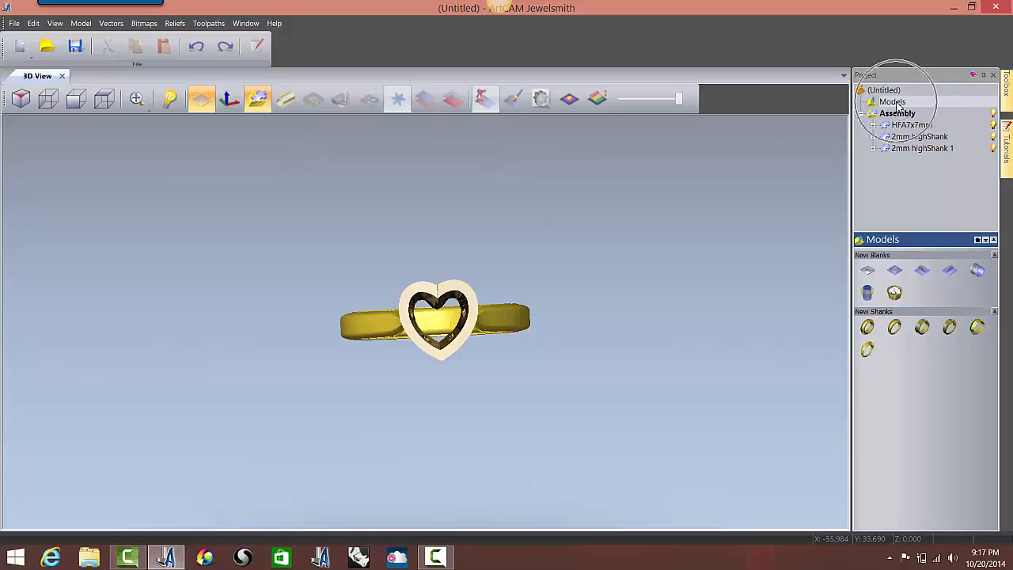
click(949, 272)
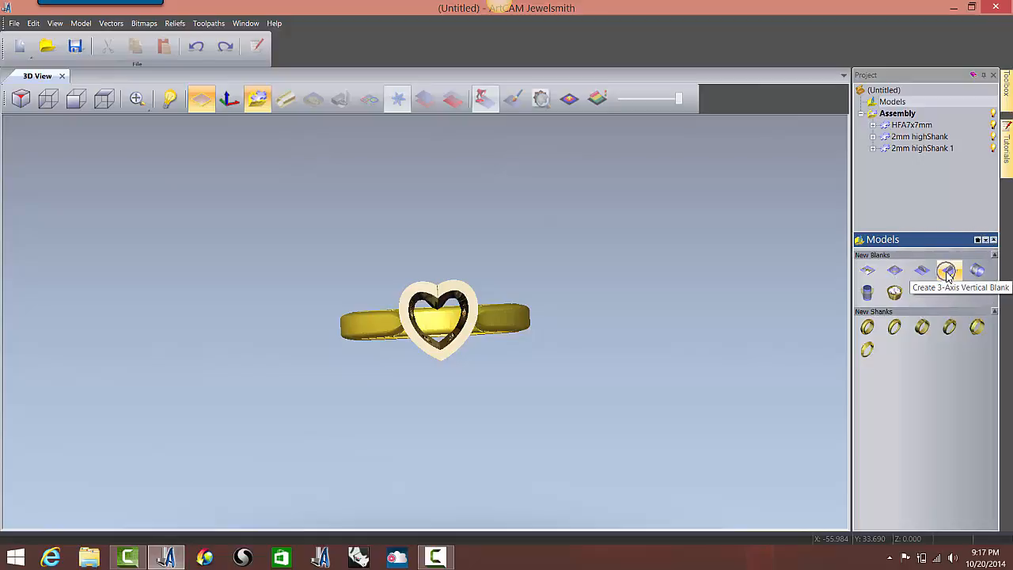
click(949, 272)
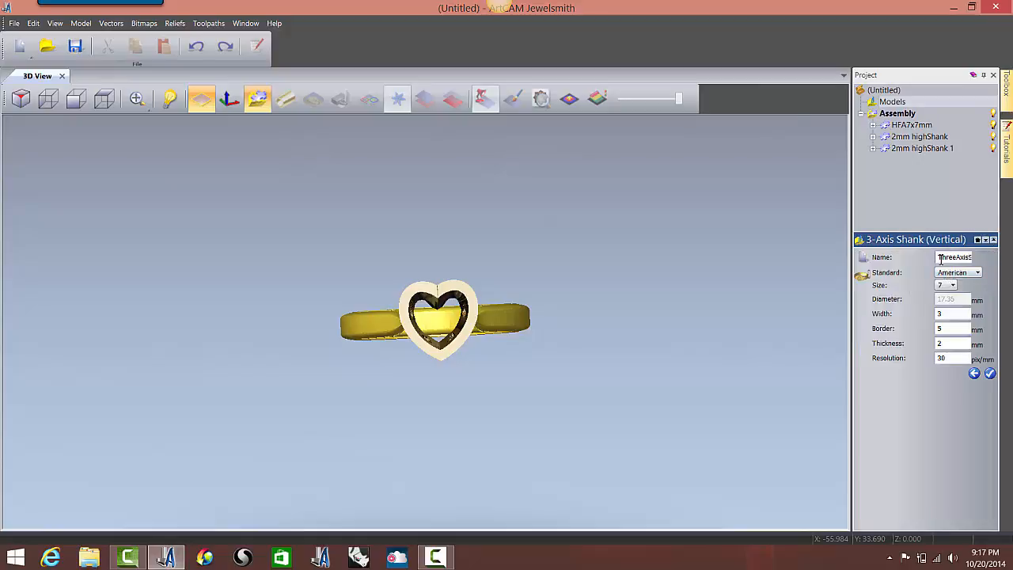
key(ctrl)
key(ctrl)
drag(940, 259, 979, 260)
key(ctrl)
key(ctrl)
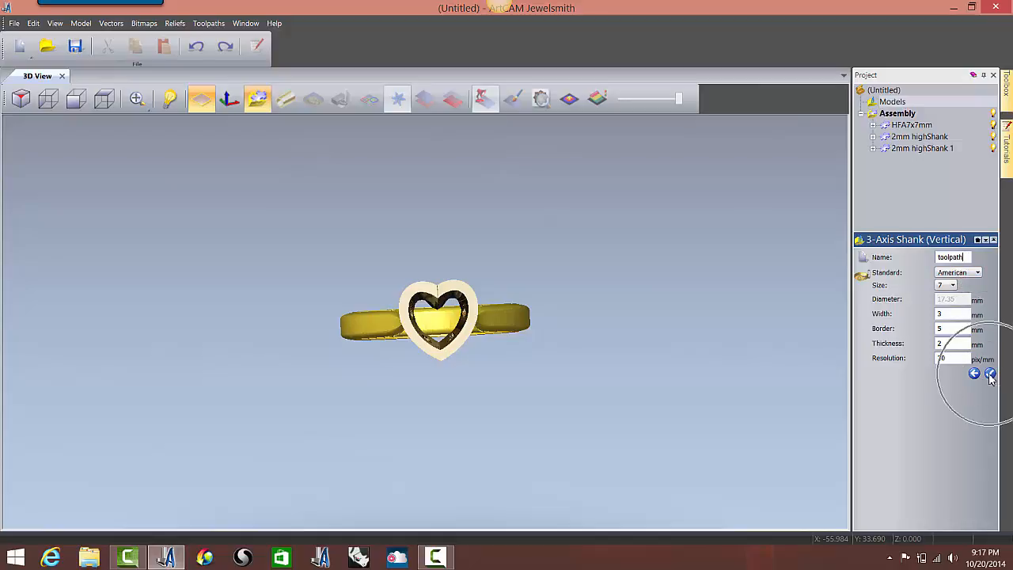
click(990, 374)
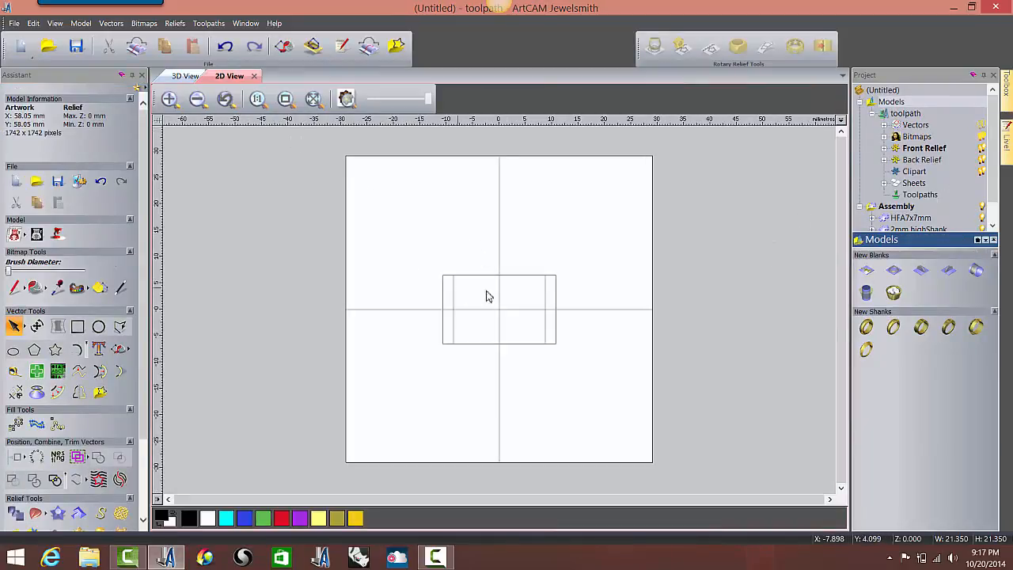
- Create a relief from the whole ring assembly on the toolpath model, working from the top in the 3D view
click(184, 76)
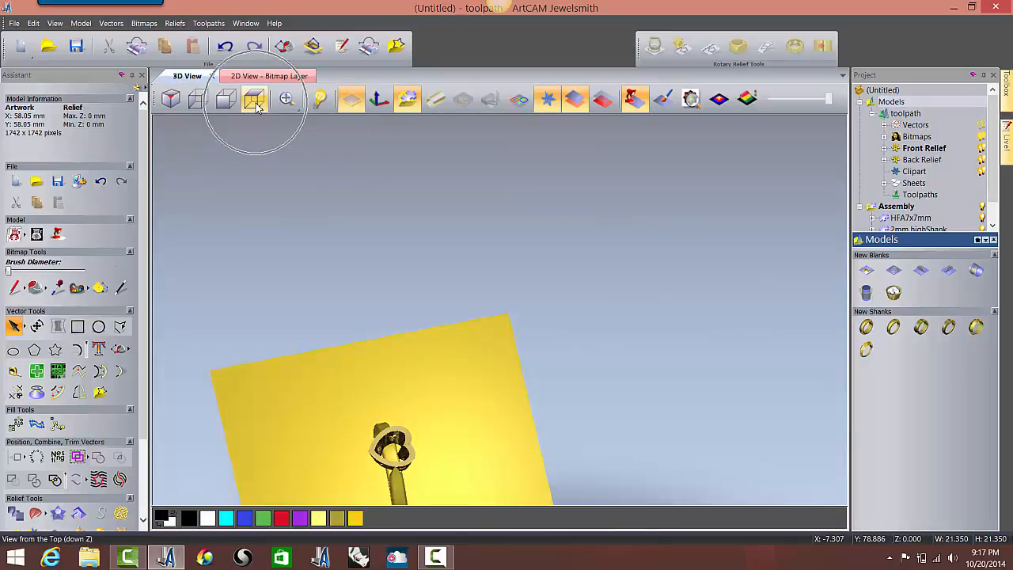
click(255, 99)
scroll(446, 389, down, 3)
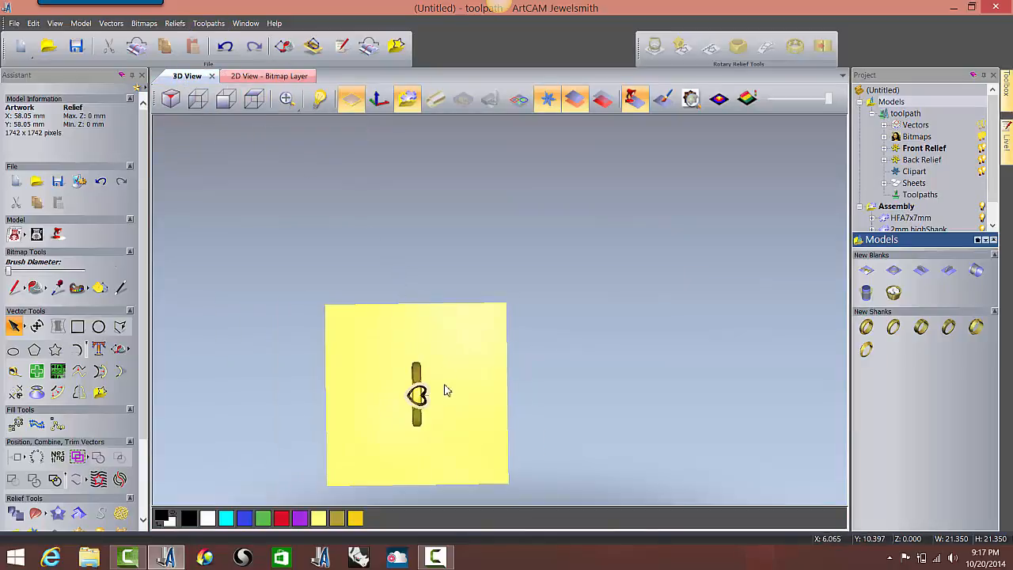
scroll(436, 398, up, 5)
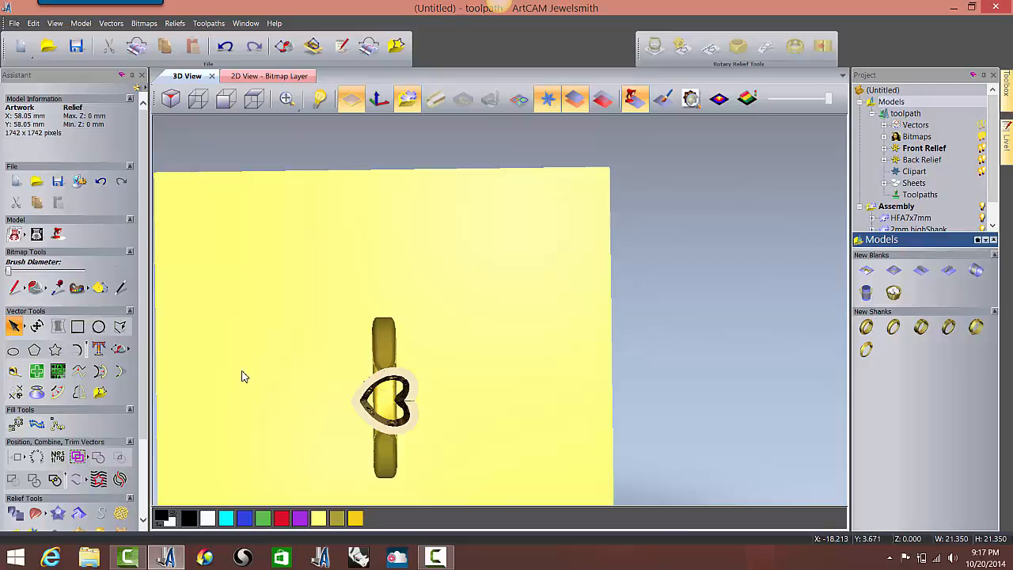
click(907, 212)
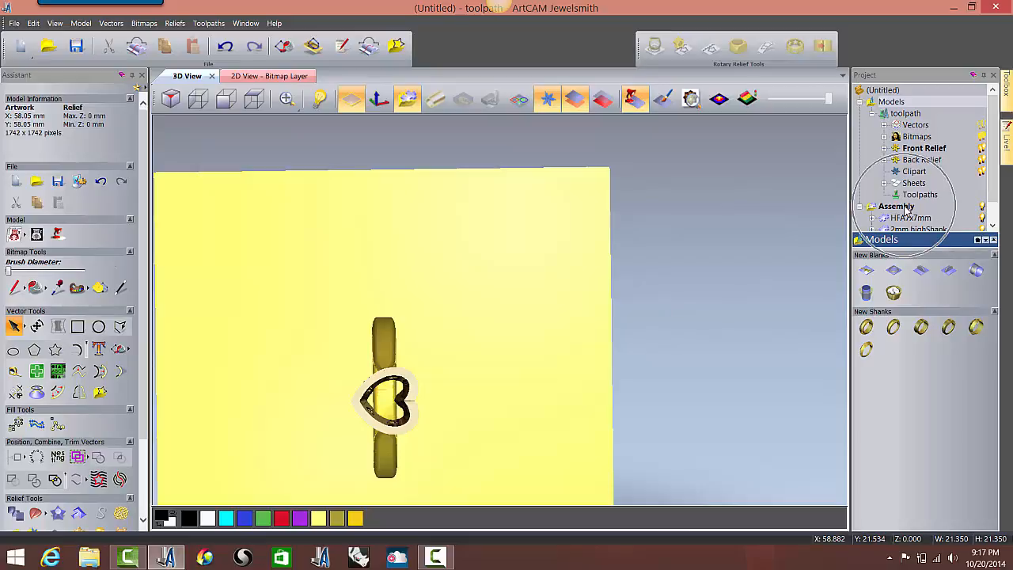
right_click(907, 209)
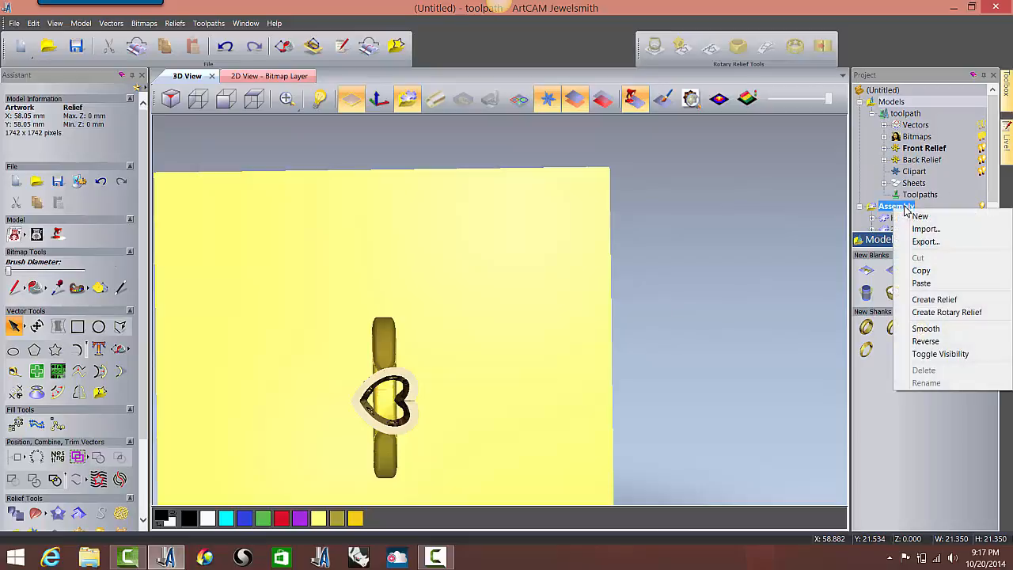
click(939, 301)
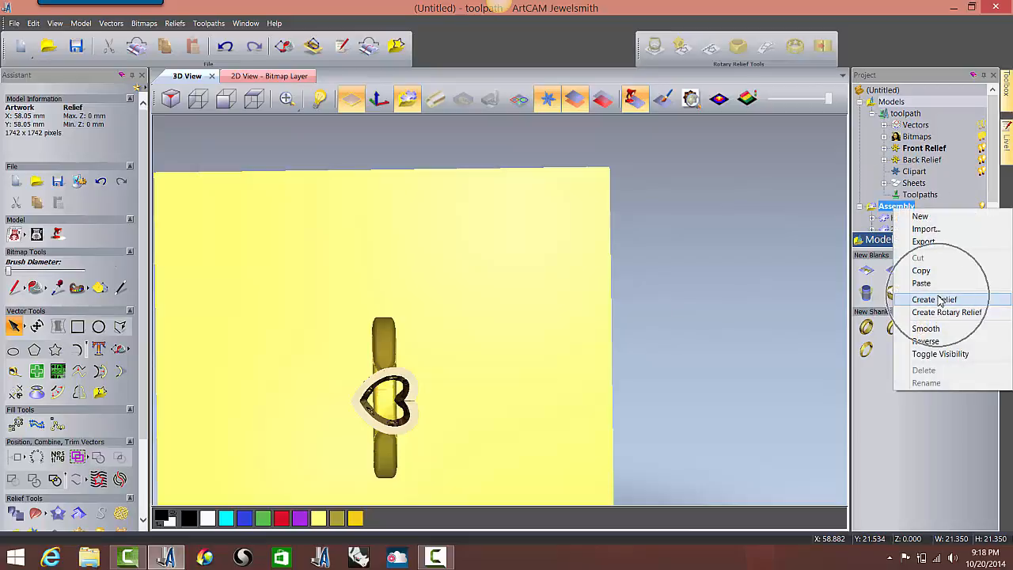
click(939, 300)
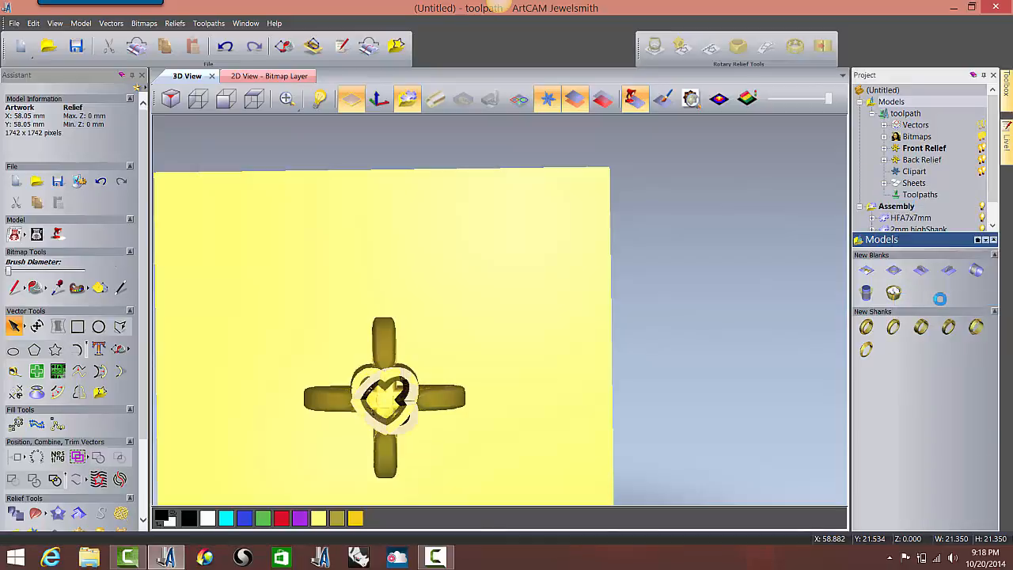
- Hide the root assembly in the 3D view and turn on the relief preview in the 2D view
click(408, 100)
key(ctrl)
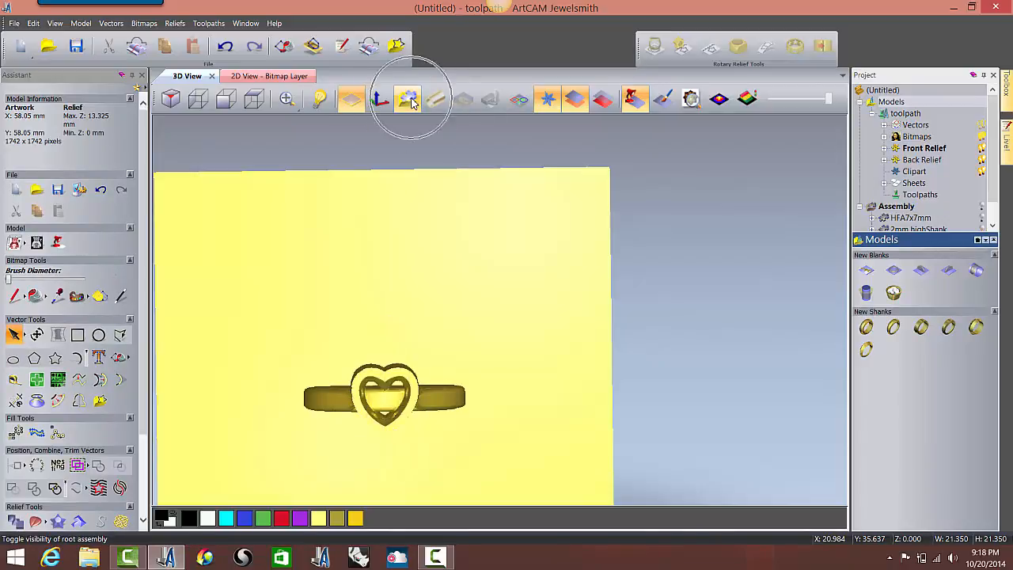
drag(396, 342, 349, 252)
click(269, 76)
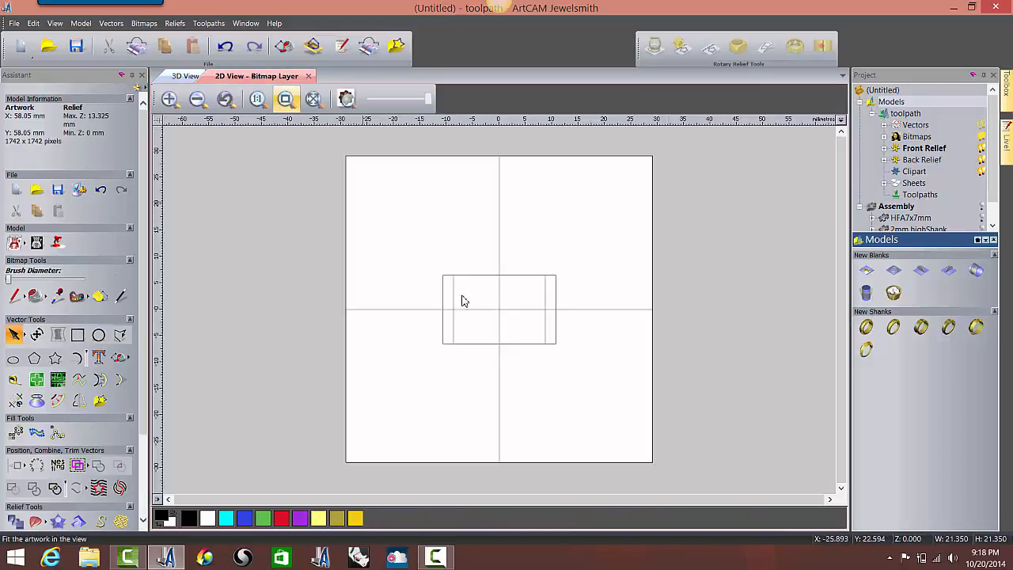
click(346, 98)
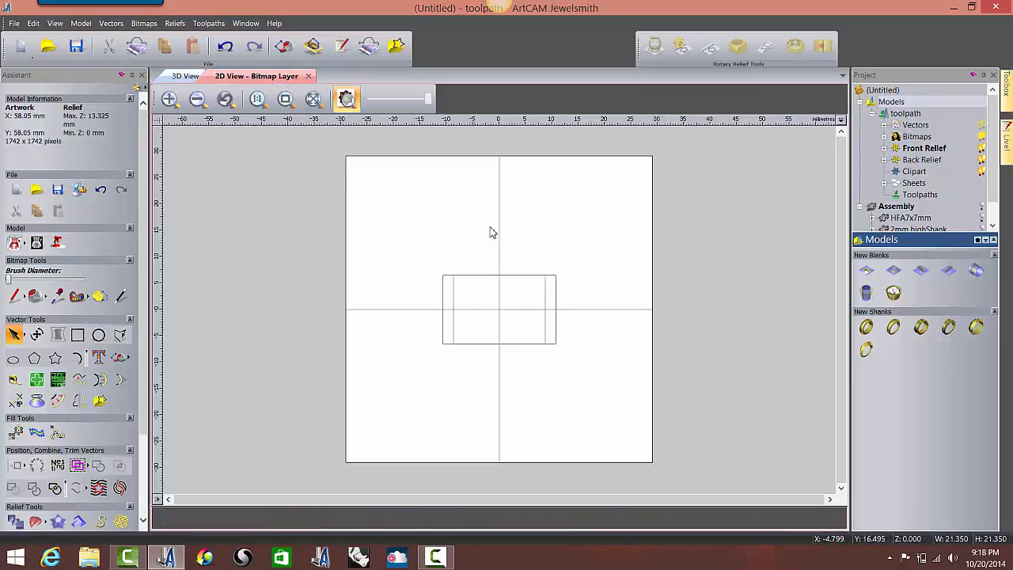
- Delete the empty Relief Layer from the Front Relief, keeping the root assembly layer
click(884, 148)
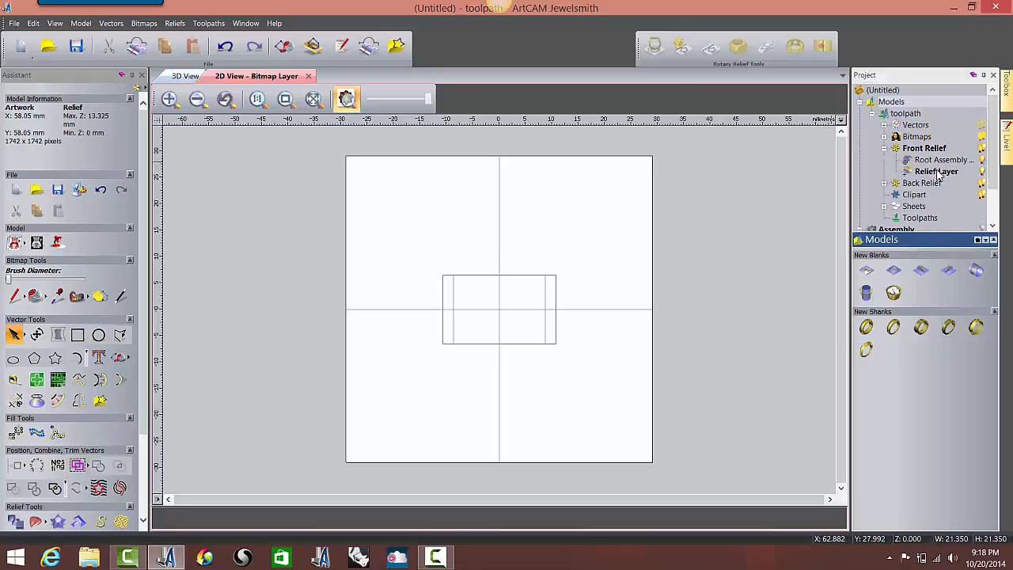
click(937, 174)
right_click(937, 173)
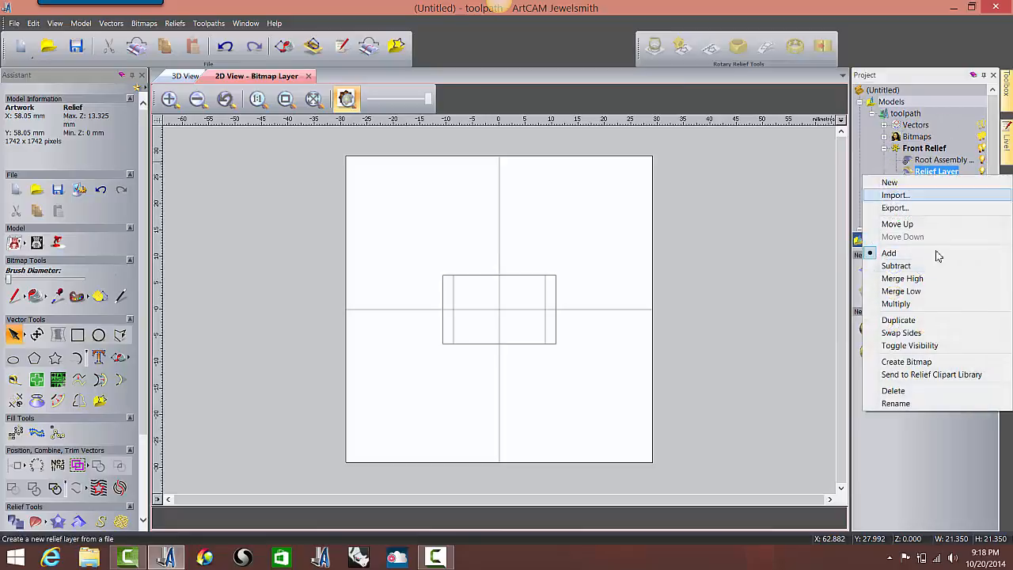
click(891, 389)
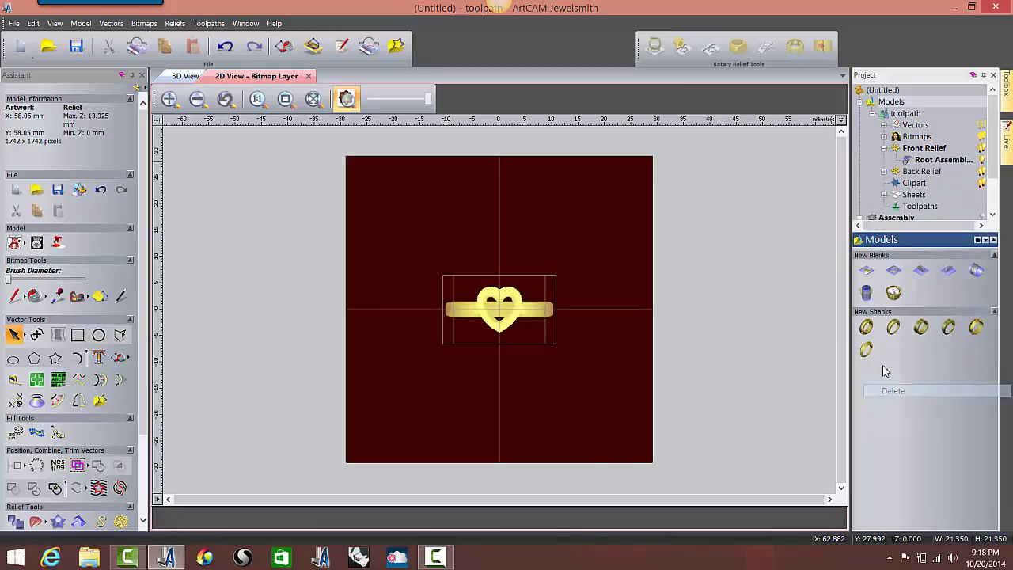
- Merge a flat plane with start height 0 into the relief using Merge High in the Shape Editor
double_click(431, 228)
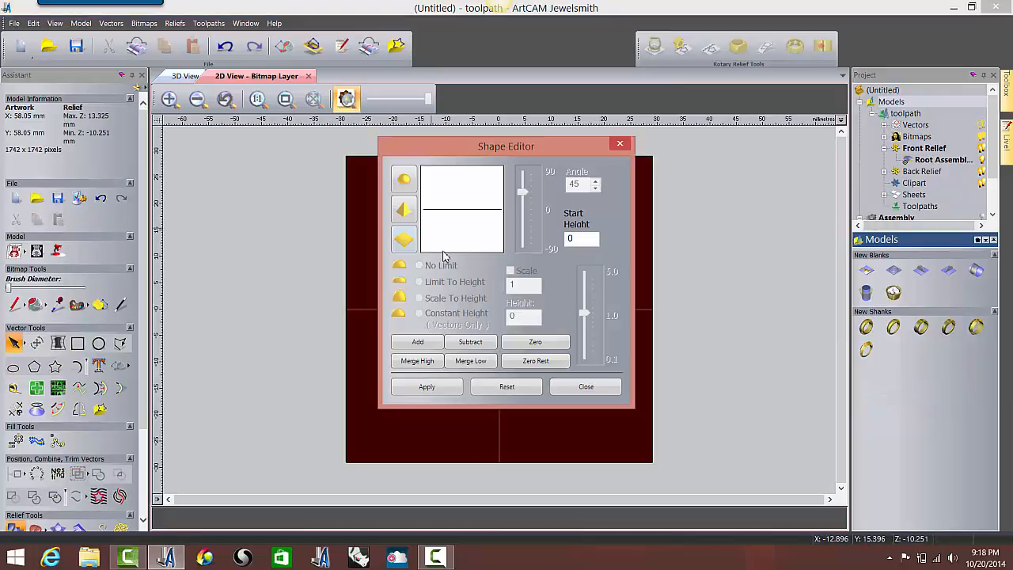
click(403, 362)
click(576, 387)
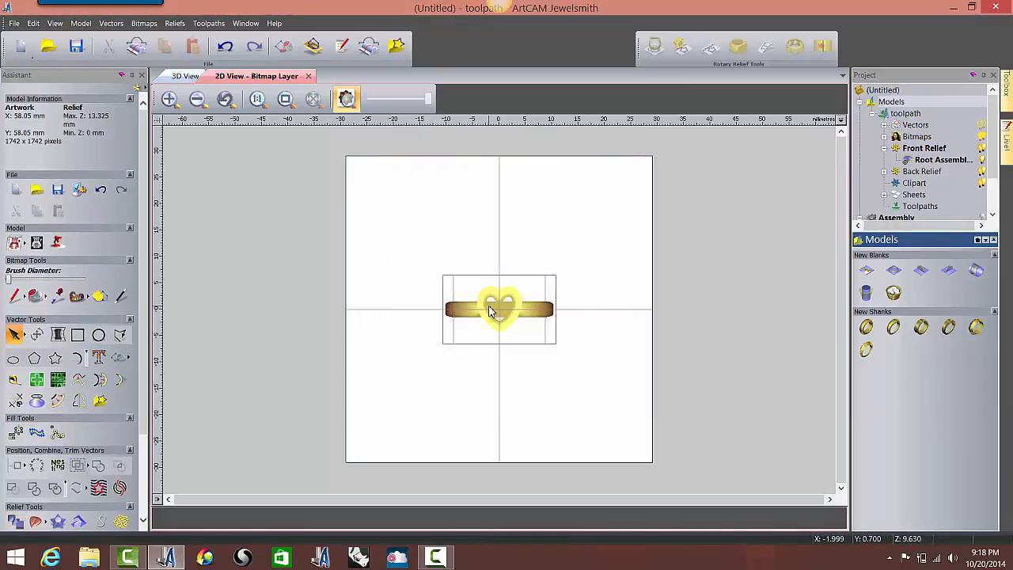
- Draw an open four-point polyline around the heart's left half, from its lower tip at Y -4.432 to its upper notch at Y 3.732
scroll(516, 334, up, 5)
scroll(488, 285, down, 2)
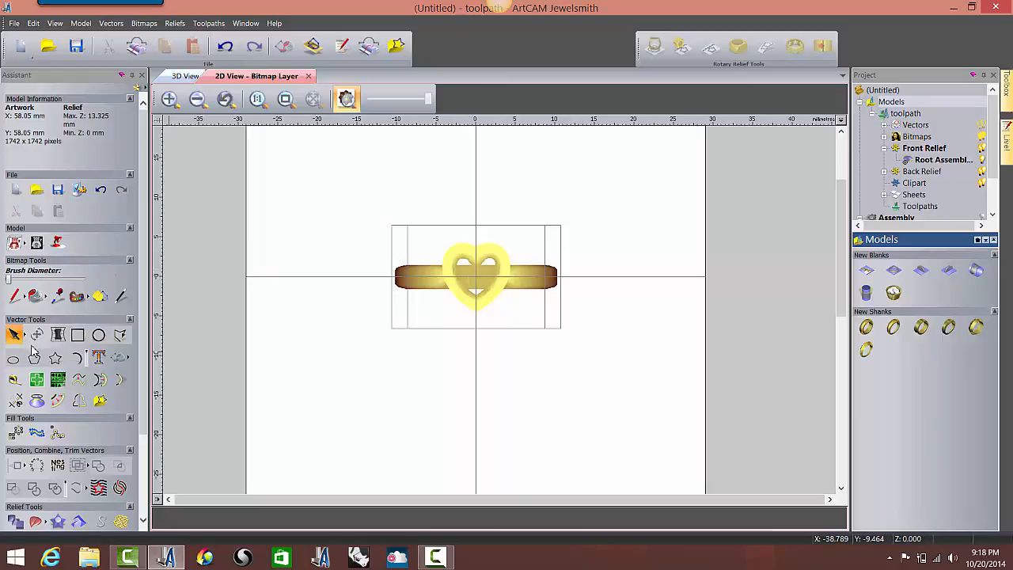
click(120, 335)
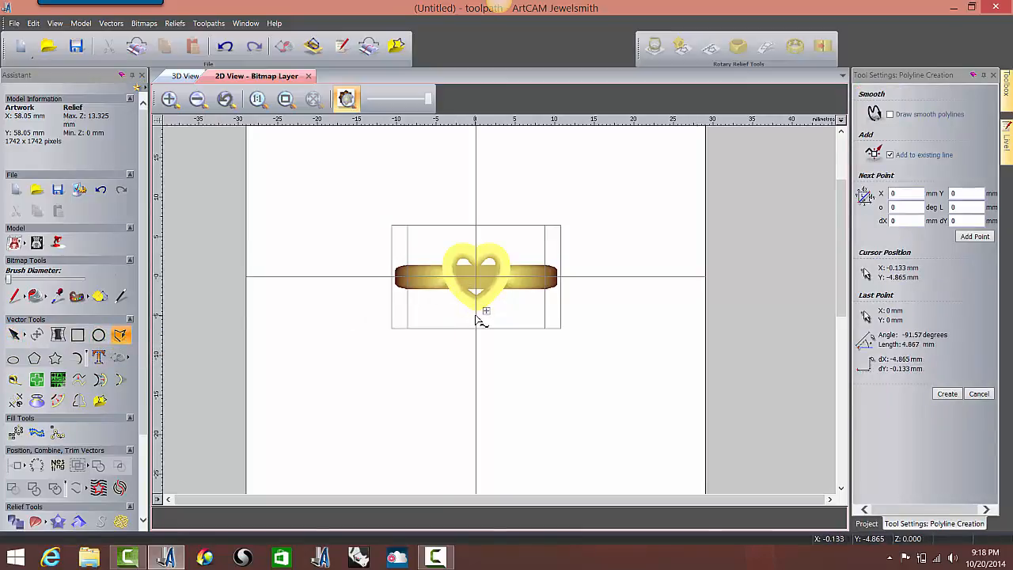
scroll(479, 314, up, 1)
click(478, 311)
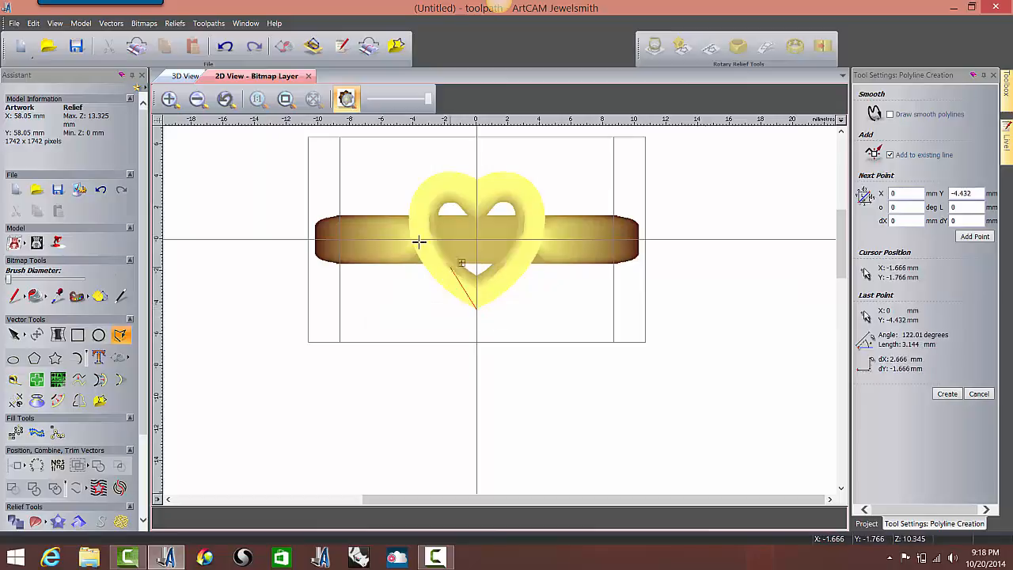
click(408, 225)
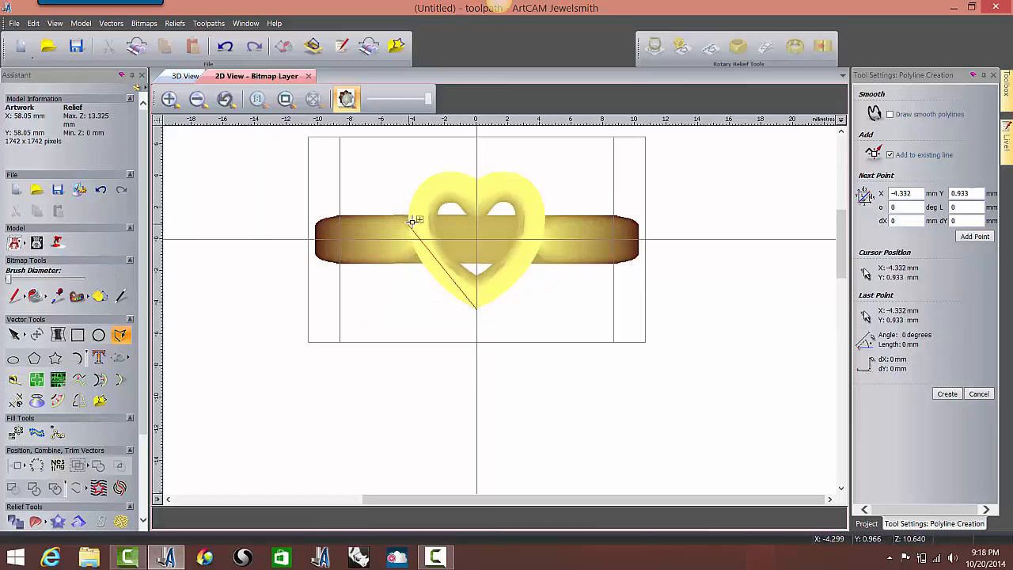
click(442, 171)
click(477, 179)
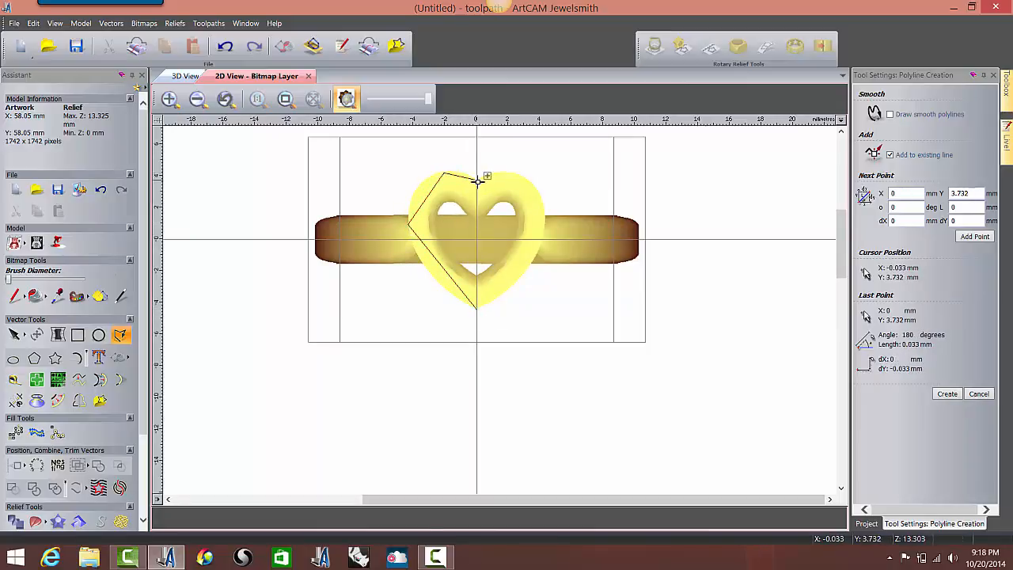
key(Escape)
- Smooth the two middle nodes of the half-heart polyline in node editing
key(n)
drag(412, 149, 447, 183)
shift+drag(384, 199, 419, 244)
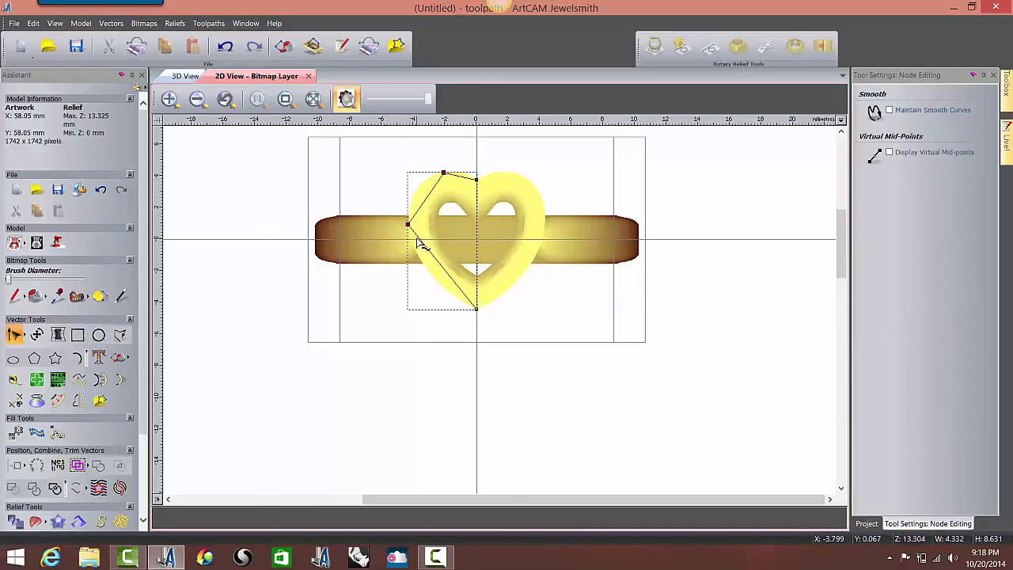
right_click(446, 173)
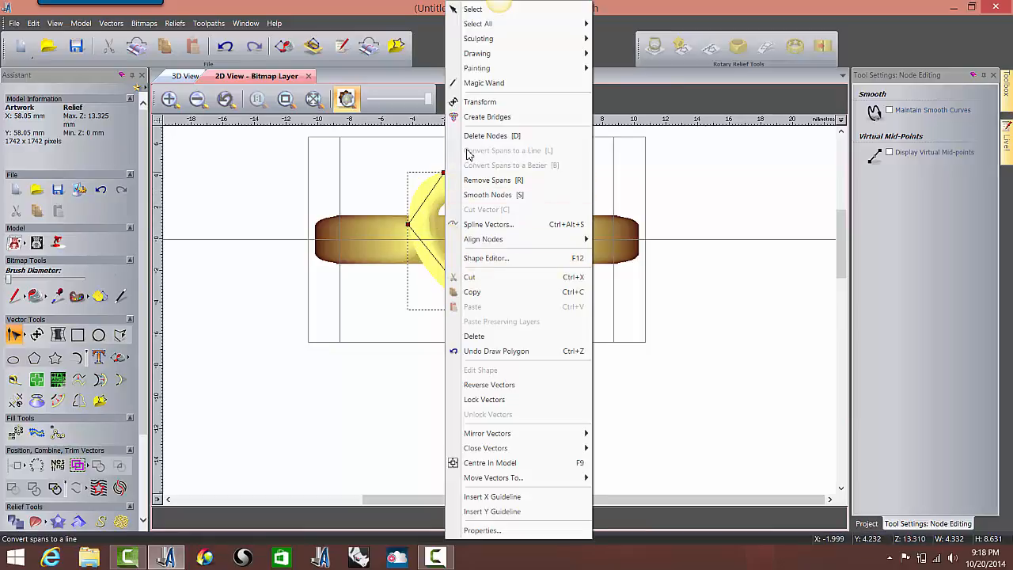
click(468, 196)
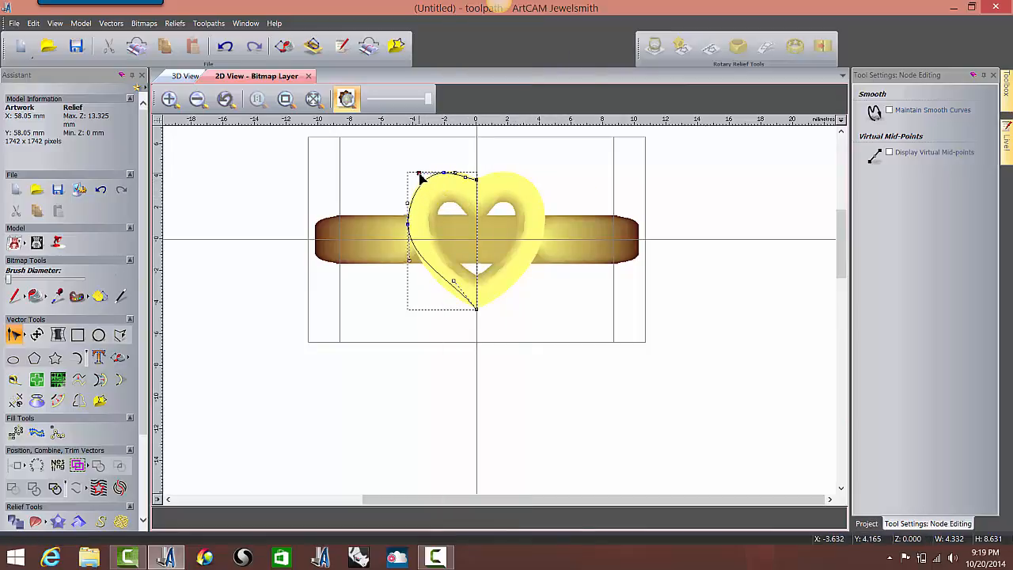
- Adjust the half-heart curve's control handles so it follows the heart's outer edge along the upper lobe and down to the tip
scroll(446, 181, up, 3)
drag(492, 148, 456, 142)
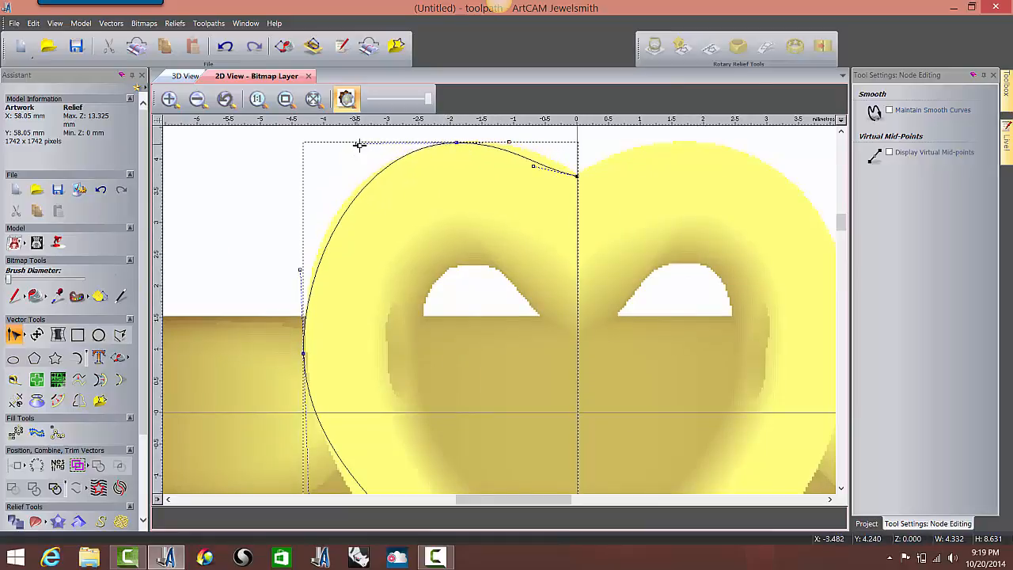
drag(359, 145, 338, 143)
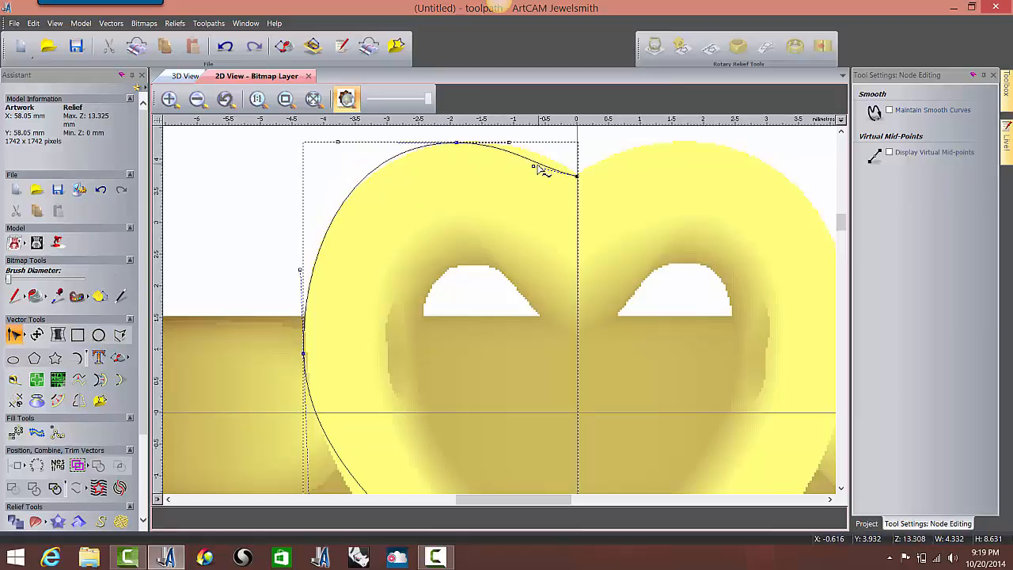
drag(535, 168, 536, 152)
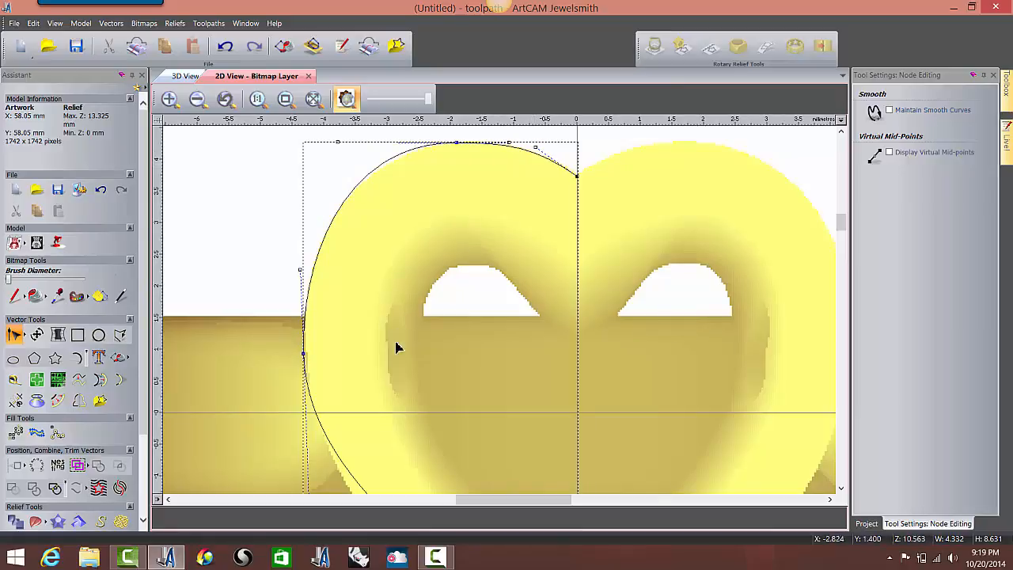
scroll(395, 345, down, 3)
scroll(486, 403, up, 2)
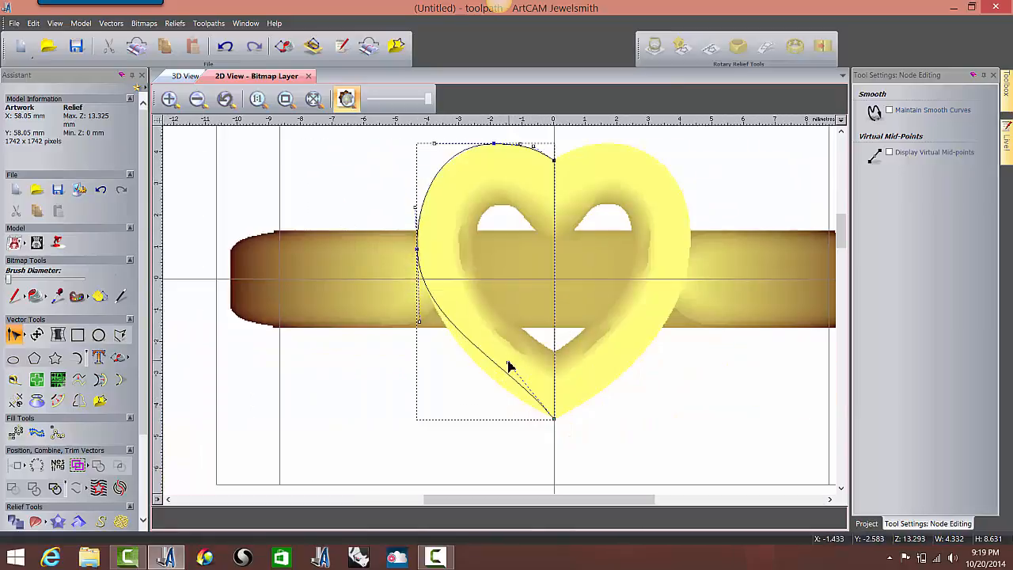
drag(511, 363, 489, 388)
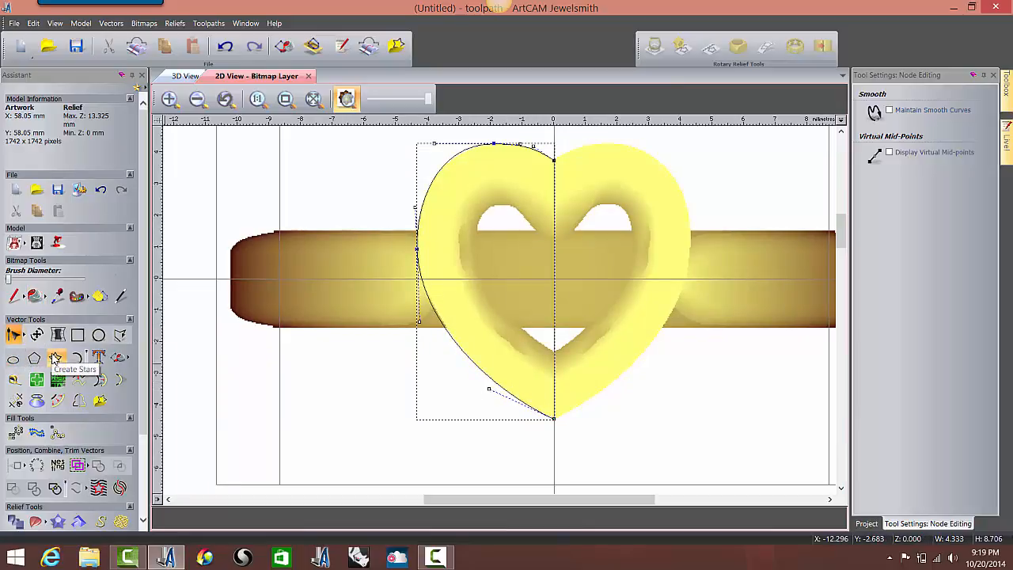
- Mirror a joined copy of the half-heart curve across the model to complete the heart outline, and leave node editing
click(78, 400)
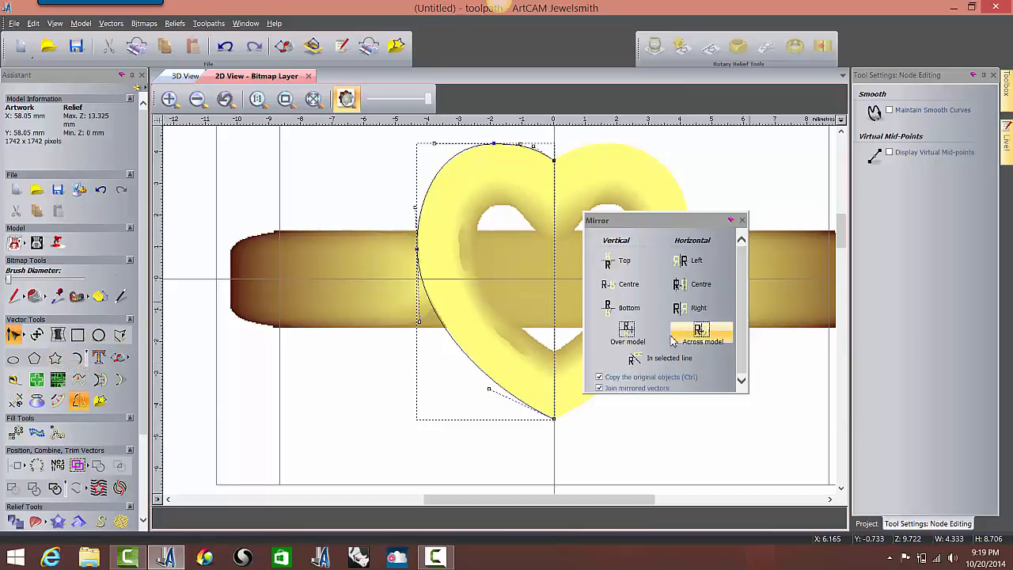
click(627, 334)
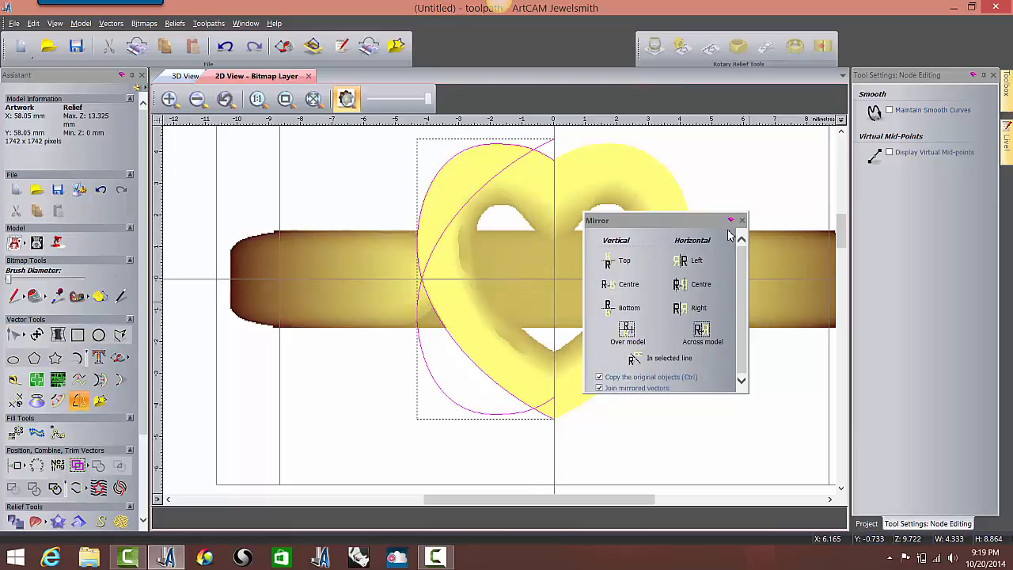
key(ctrl+z)
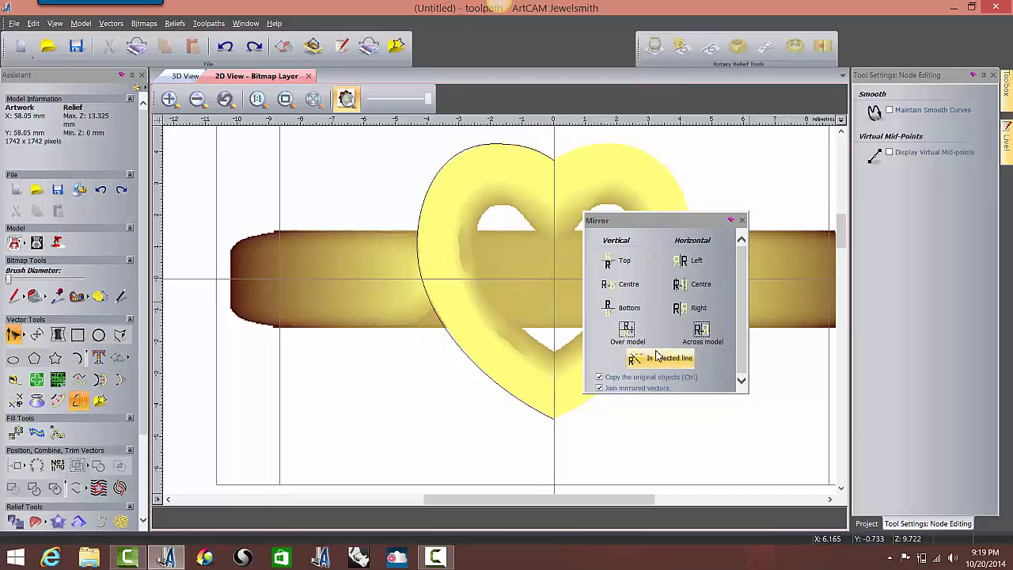
click(540, 152)
click(702, 329)
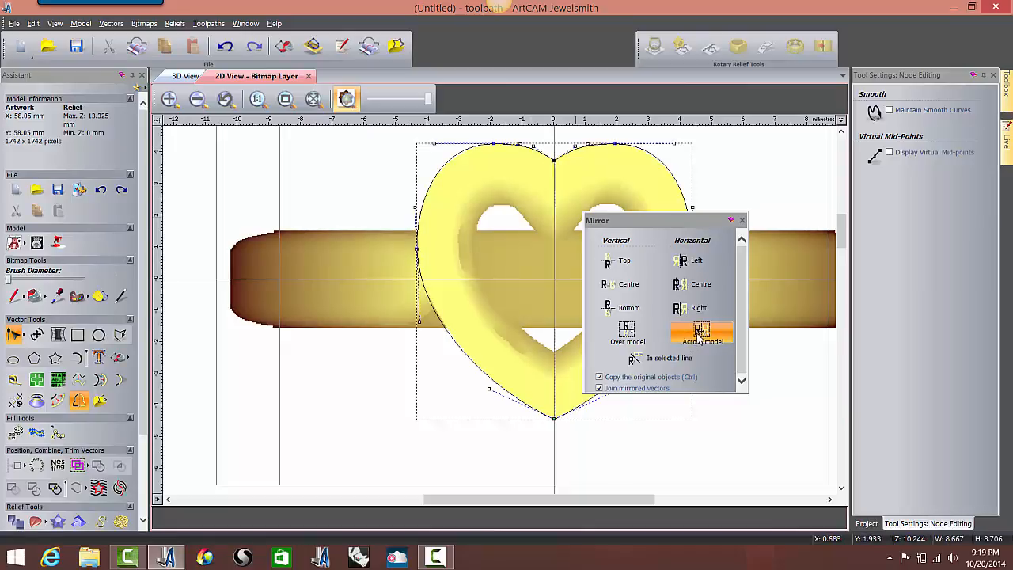
click(742, 222)
scroll(570, 255, down, 2)
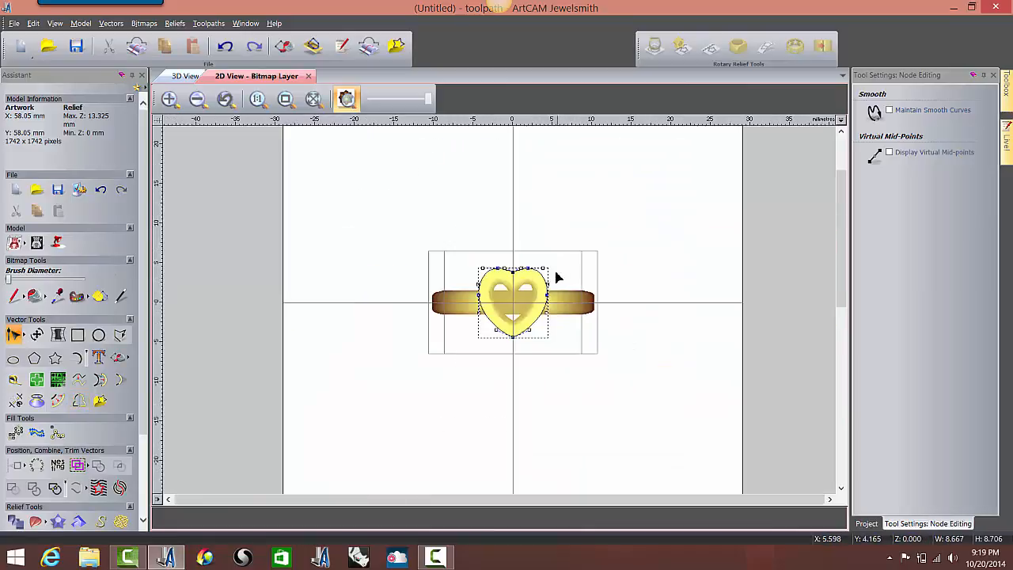
key(n)
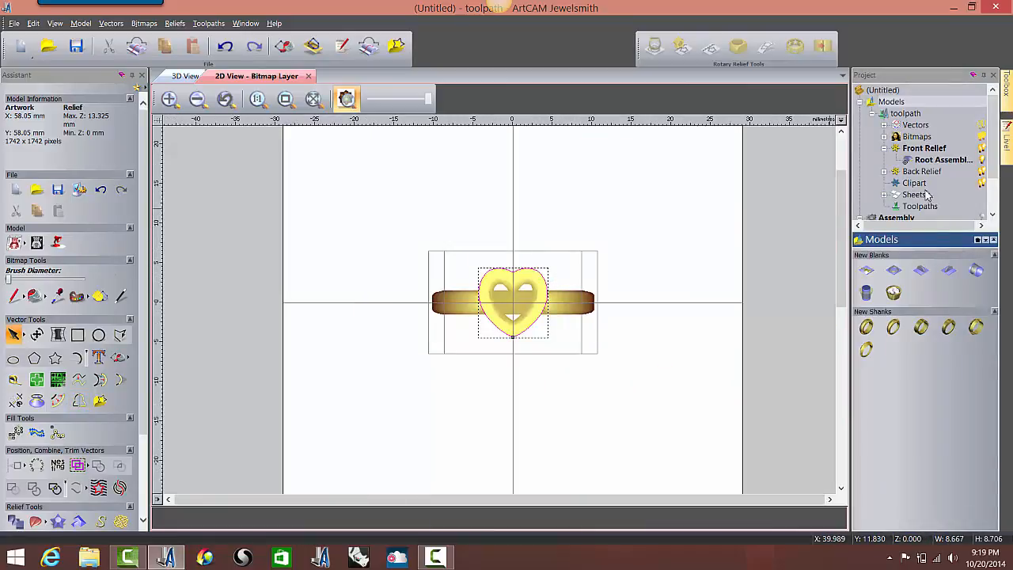
- Set up a Machine Relief toolpath with the area limited to the selected heart vector
scroll(989, 153, down, 1)
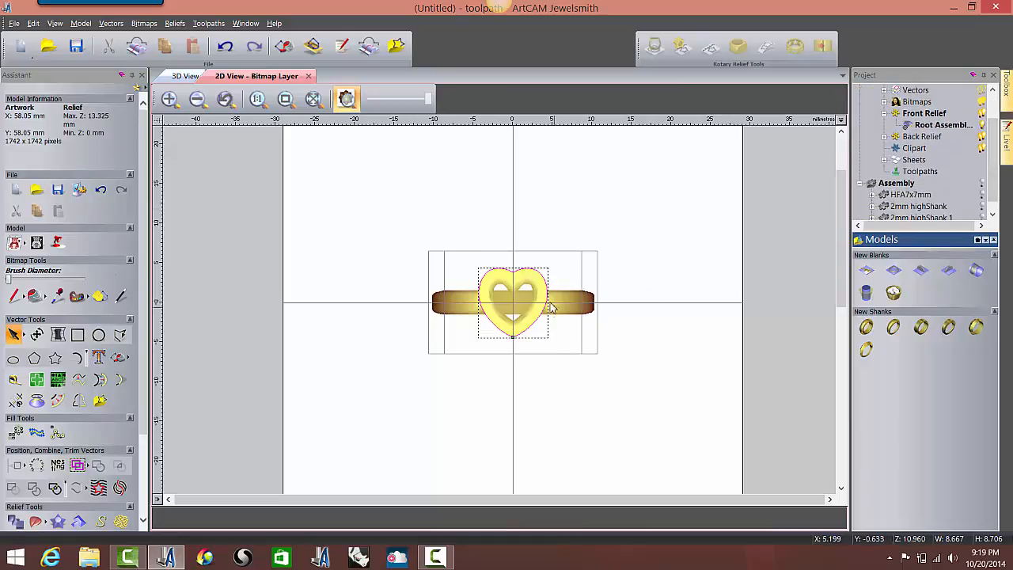
scroll(547, 298, up, 2)
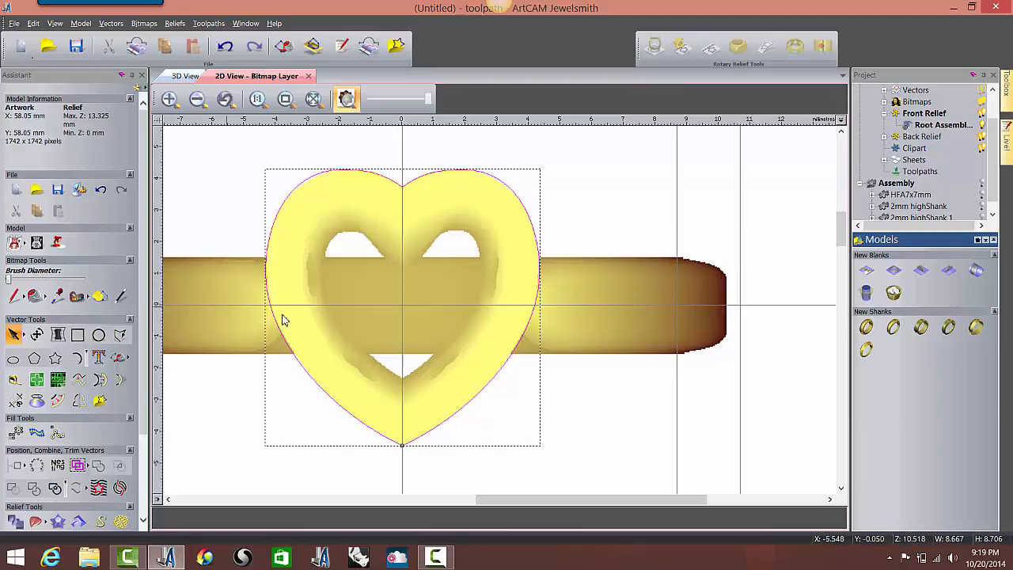
click(939, 126)
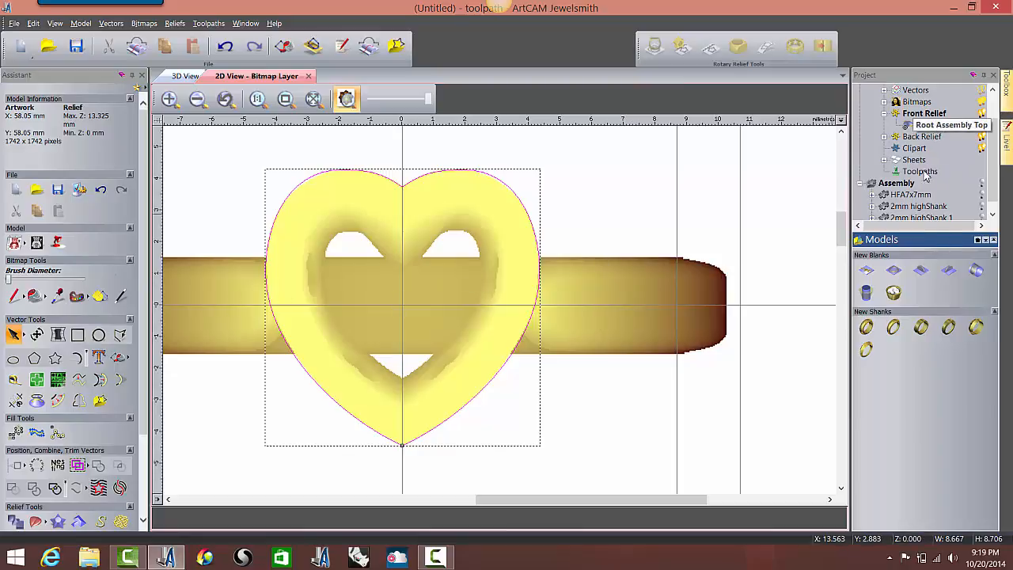
click(918, 171)
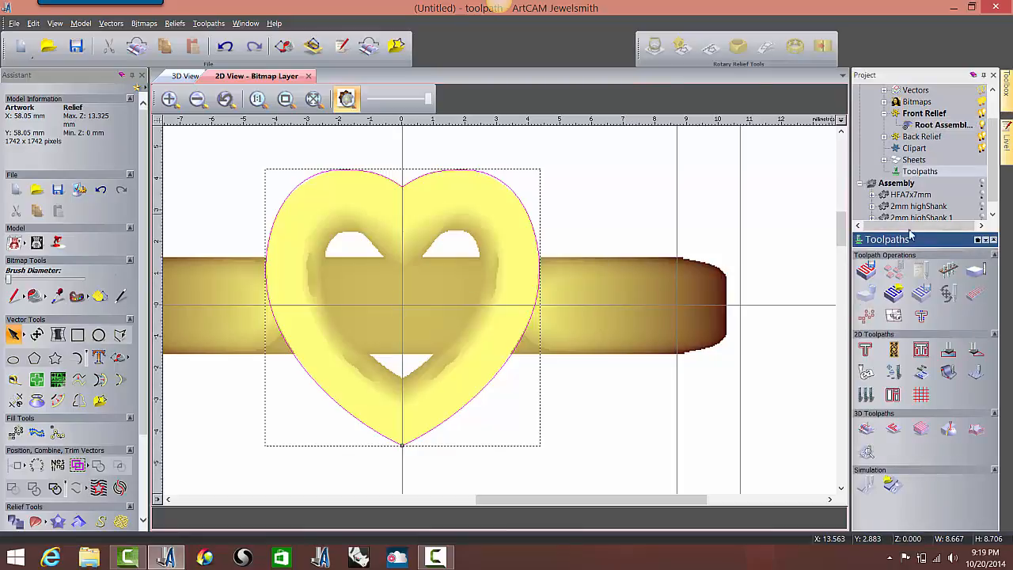
click(867, 428)
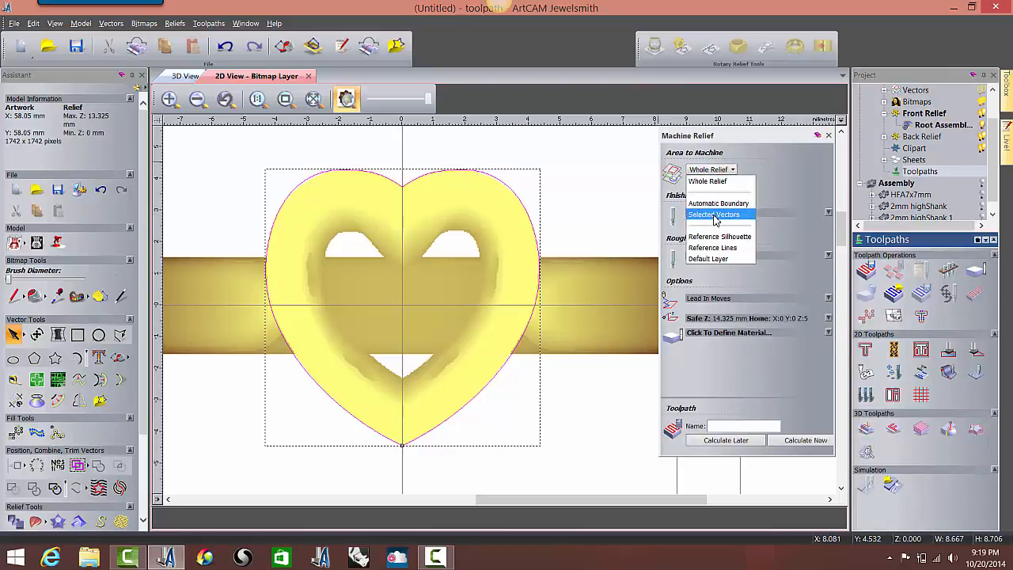
click(715, 214)
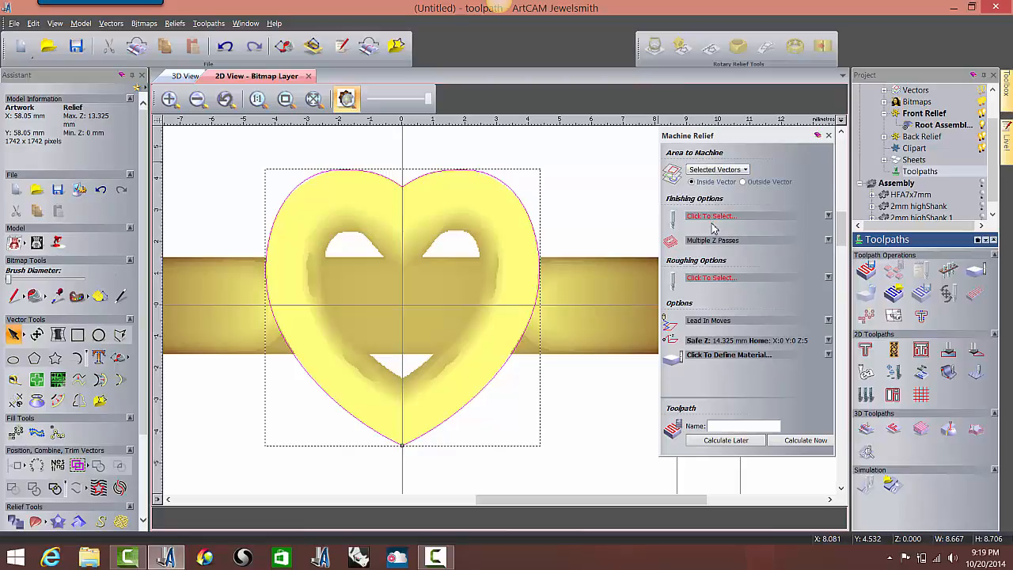
- Choose the 6 degree ModelMaster wax tool from the tool database for the finishing options
click(713, 217)
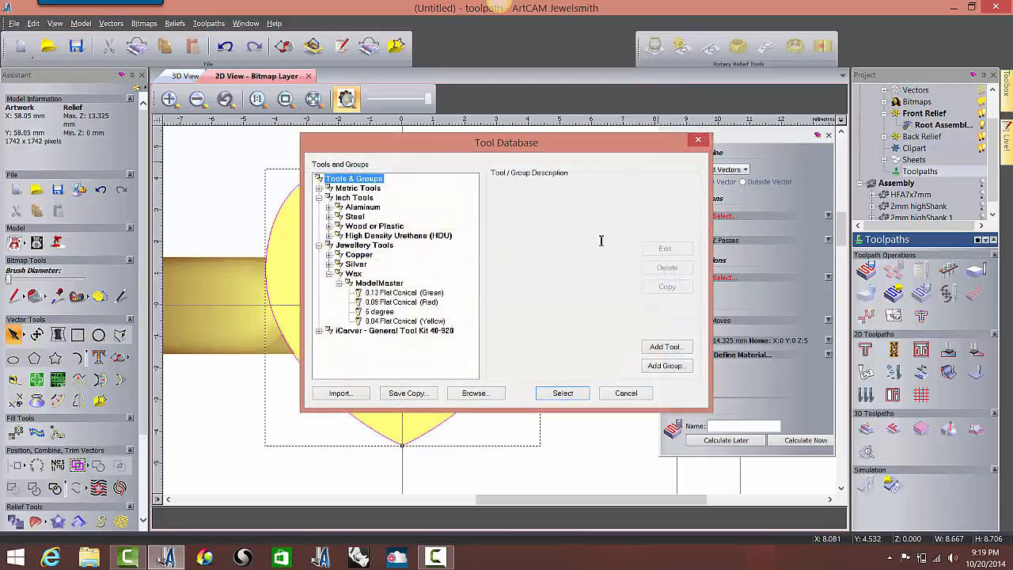
click(379, 312)
click(578, 398)
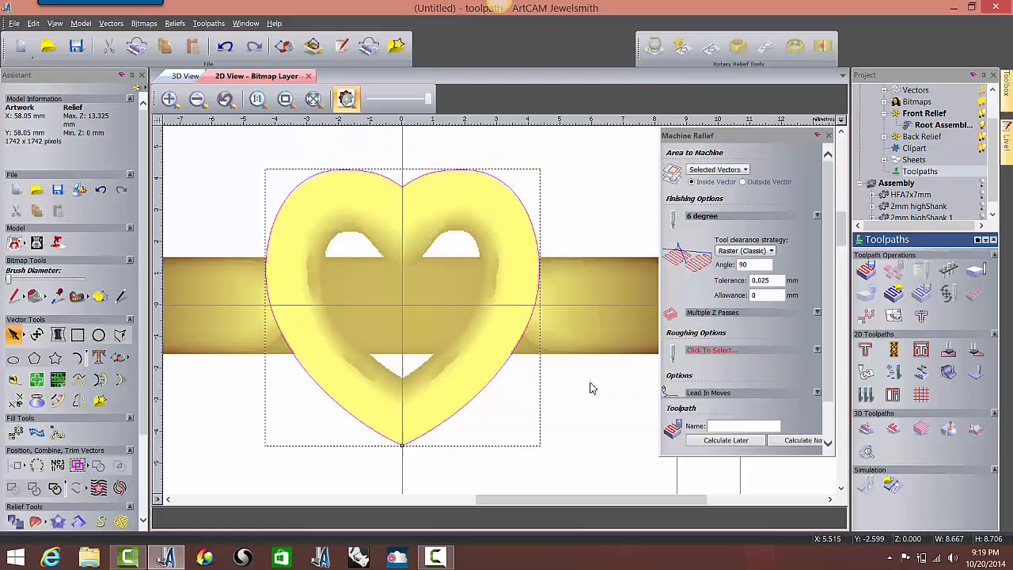
- Name the relief toolpath 000, calculate it immediately with the 3D view showing, and close the Machine Relief settings
click(719, 426)
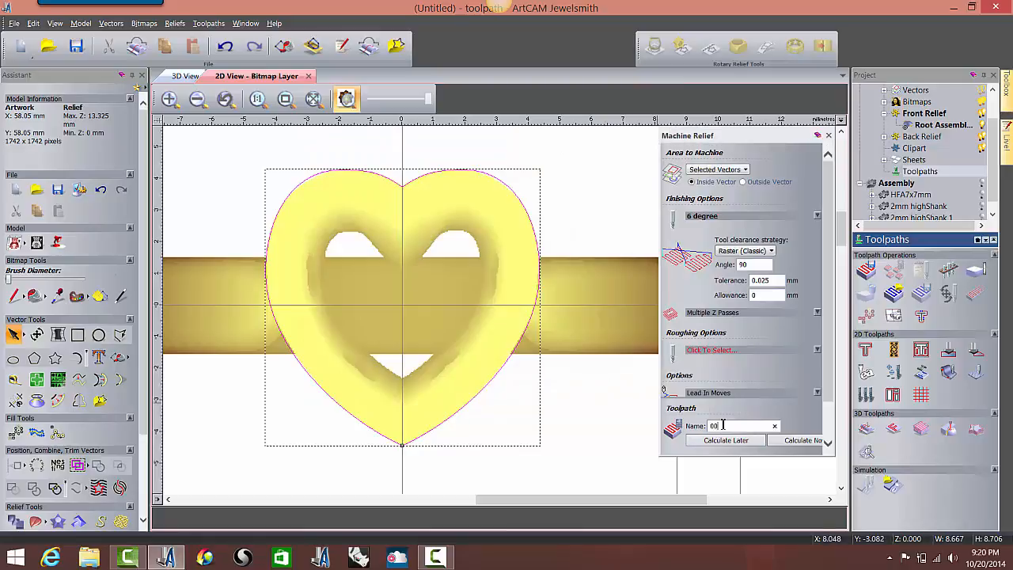
click(186, 76)
click(801, 440)
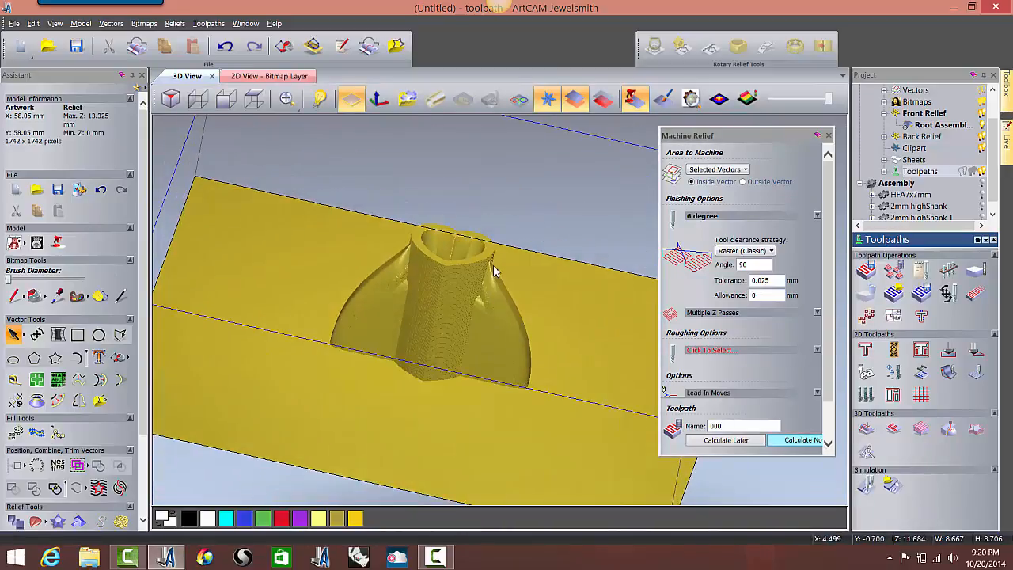
click(828, 134)
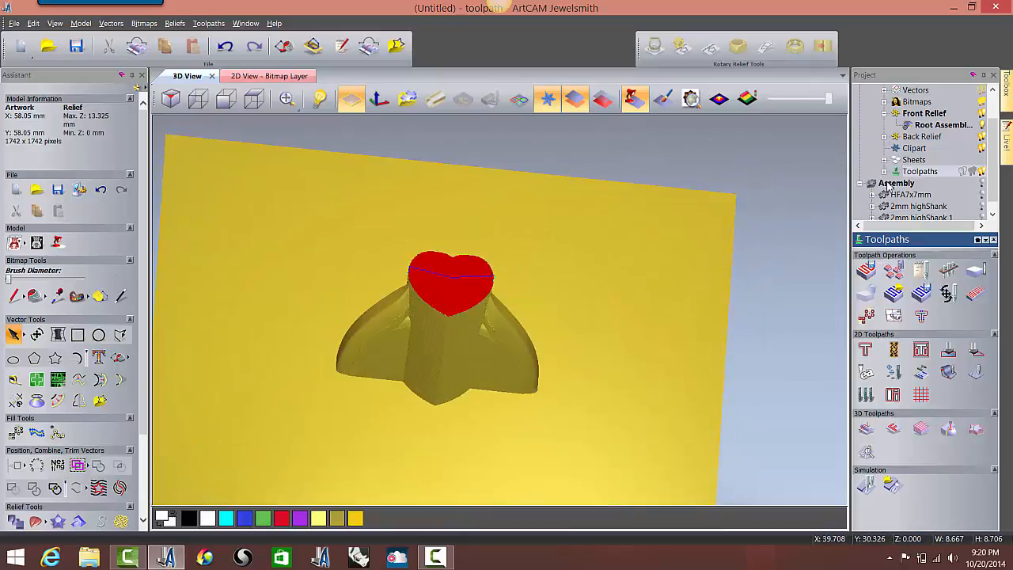
- Show the root assembly and rotate it 90 degrees about the Y axis relative to the world centre
click(894, 184)
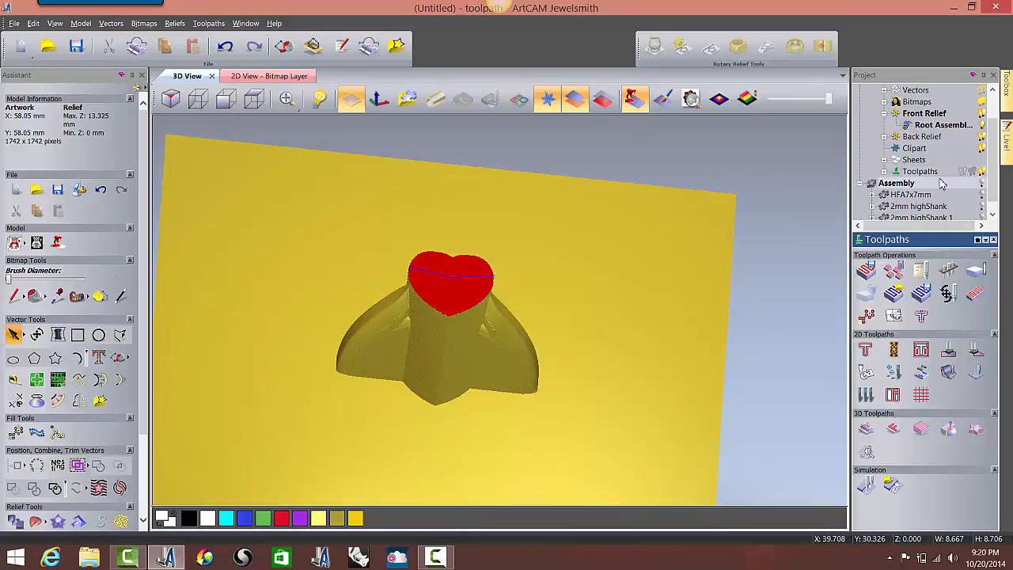
click(983, 182)
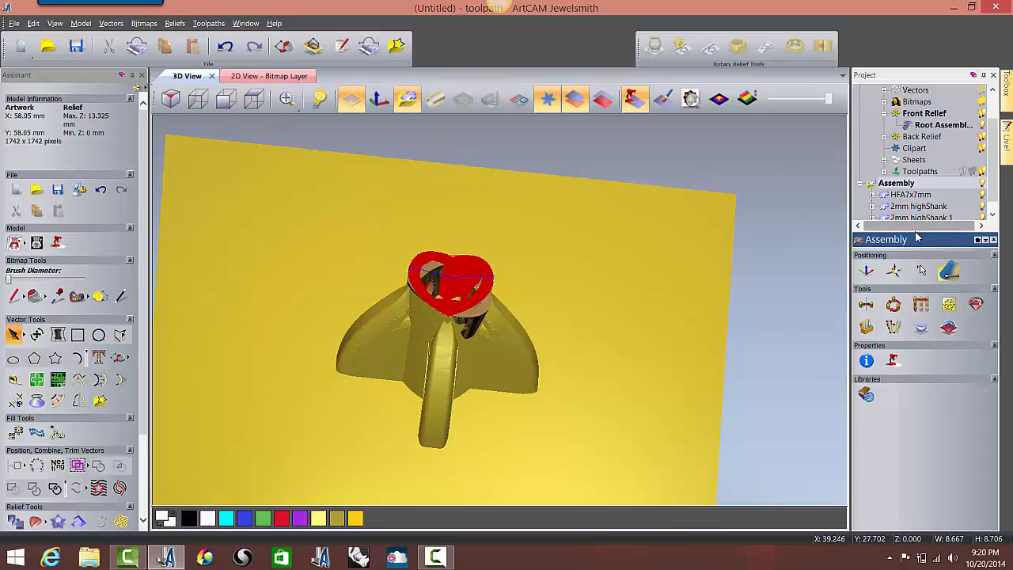
click(867, 272)
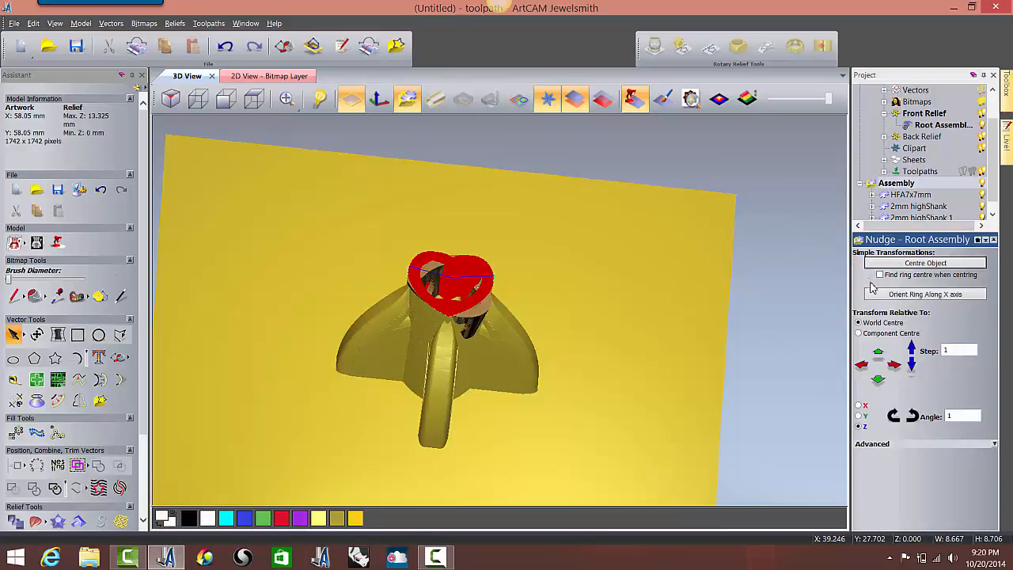
click(859, 416)
click(894, 416)
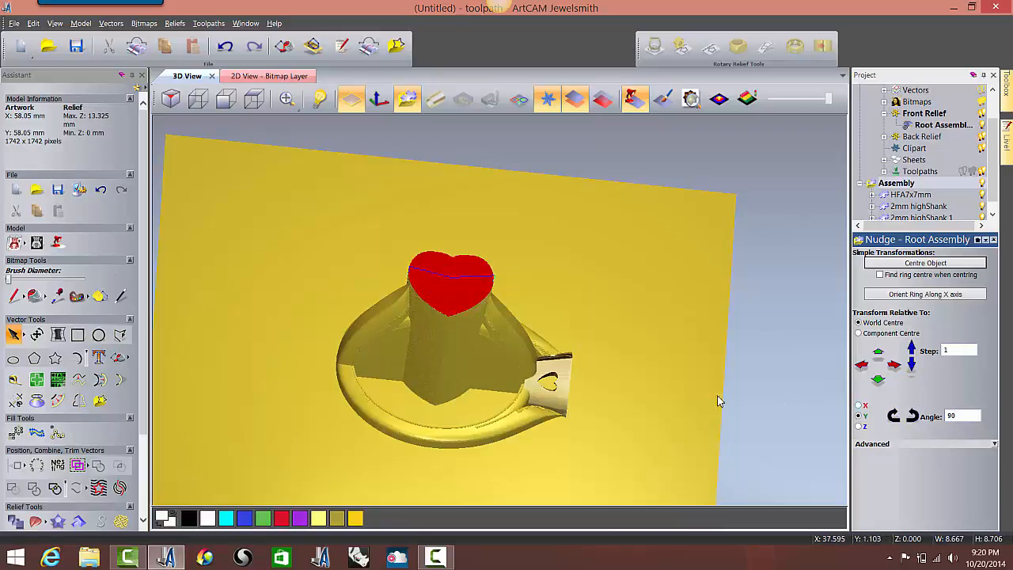
- Create a relief from the rotated root assembly and hide the earlier Root Assembly Top relief layer
drag(530, 419, 572, 346)
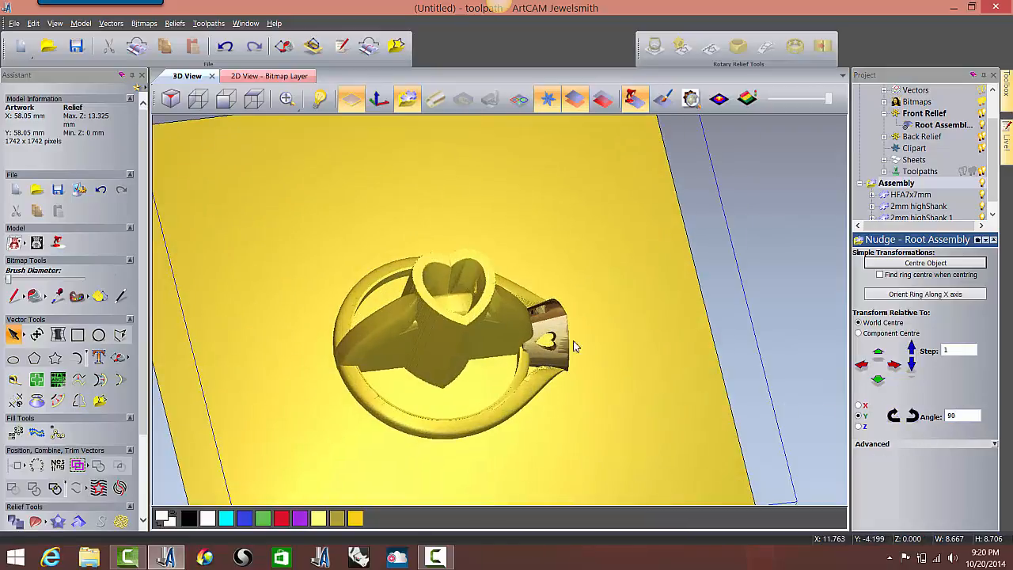
right_click(911, 184)
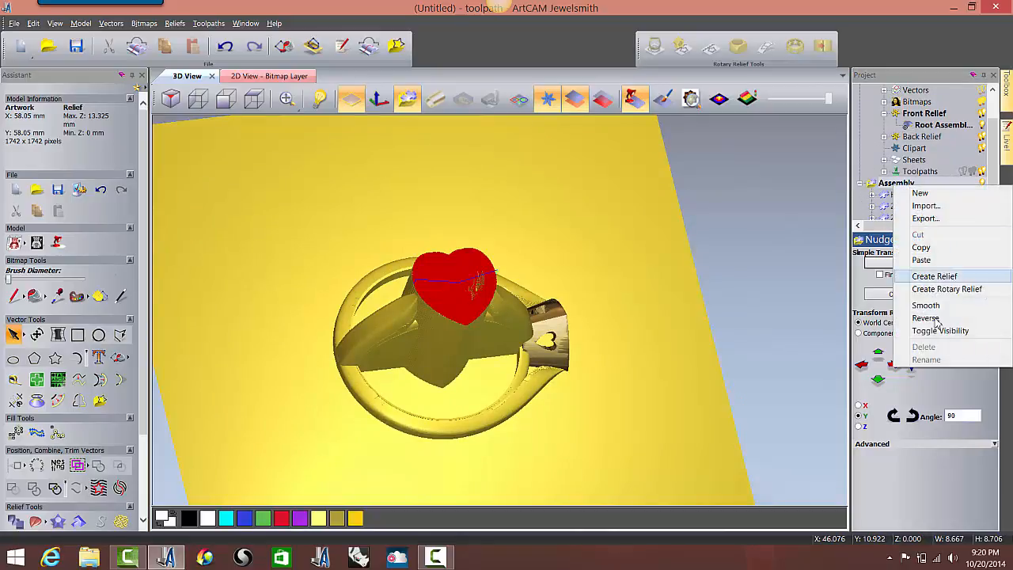
click(932, 276)
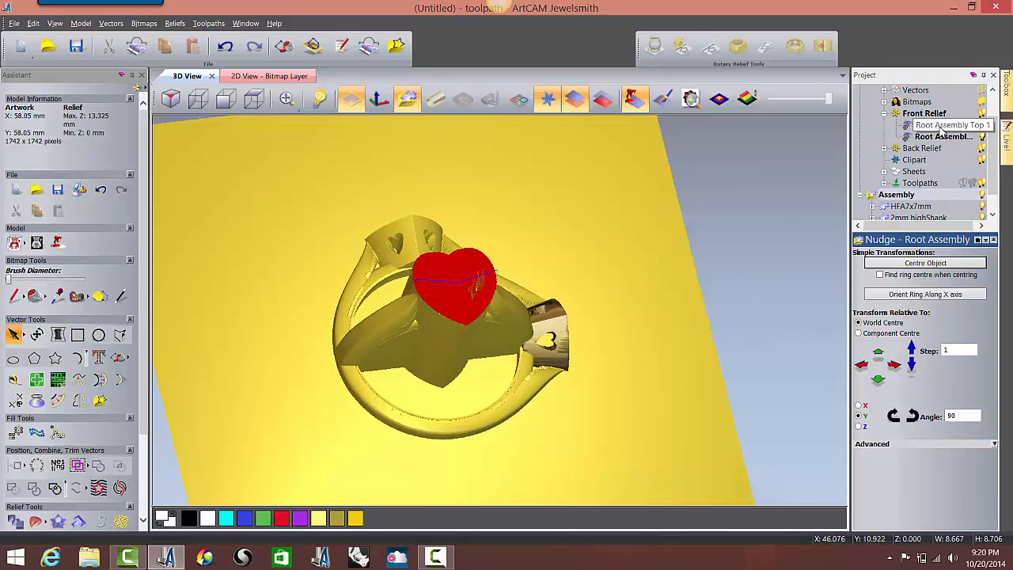
click(926, 126)
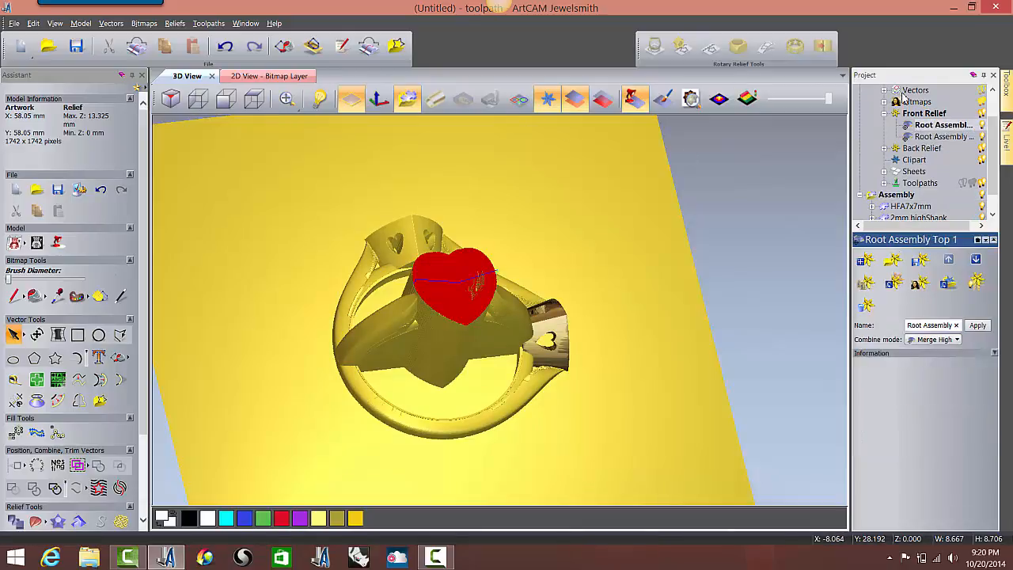
click(983, 137)
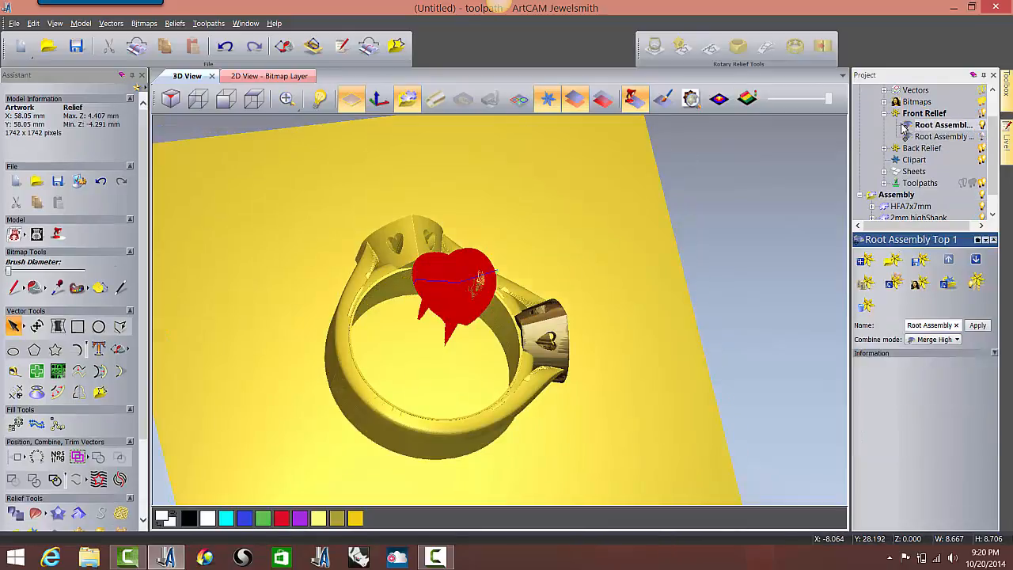
- Merge a flat plane with start height 0 into the Root Assembly Top 1 relief using Merge High in the Shape Editor
click(274, 78)
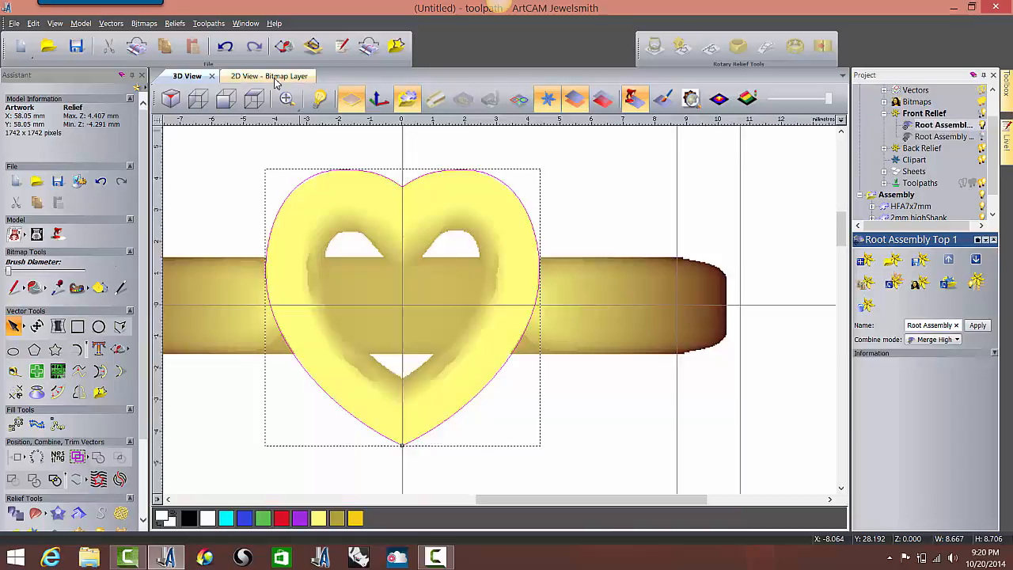
scroll(475, 286, up, 5)
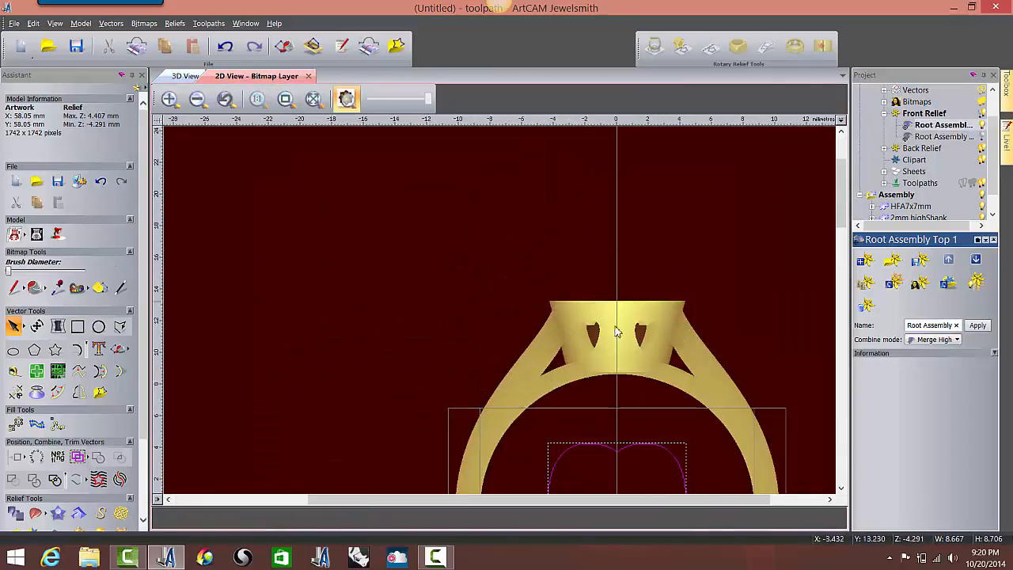
scroll(618, 356, down, 2)
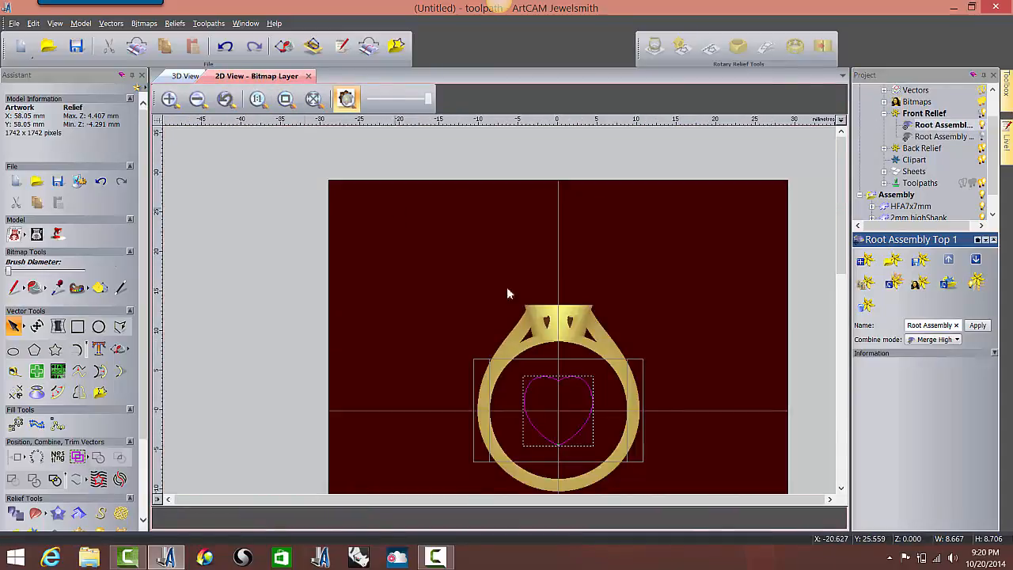
key(F12)
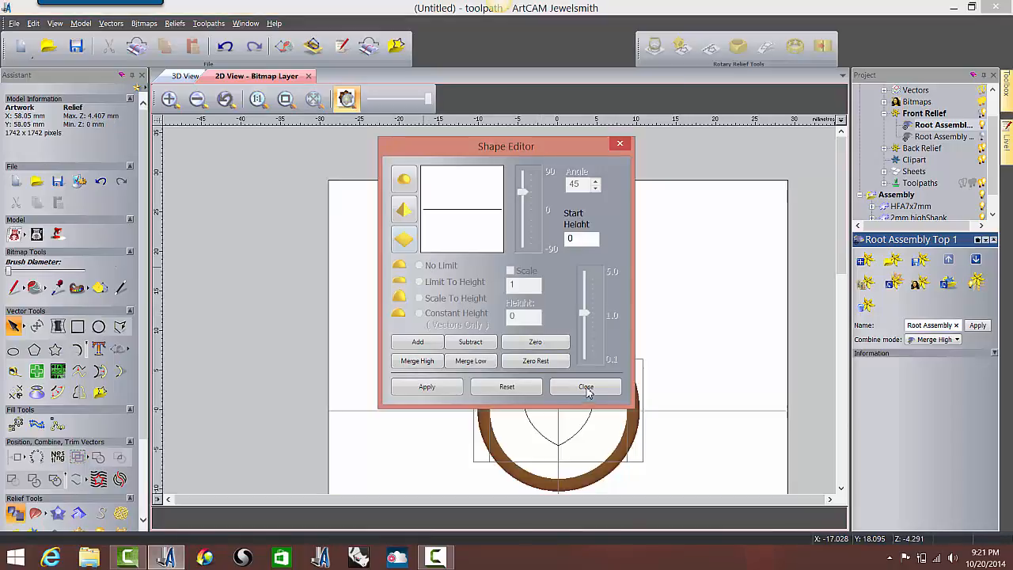
click(586, 390)
- Hide the root assembly in the 3D view, leaving the side-view ring relief displayed
click(187, 76)
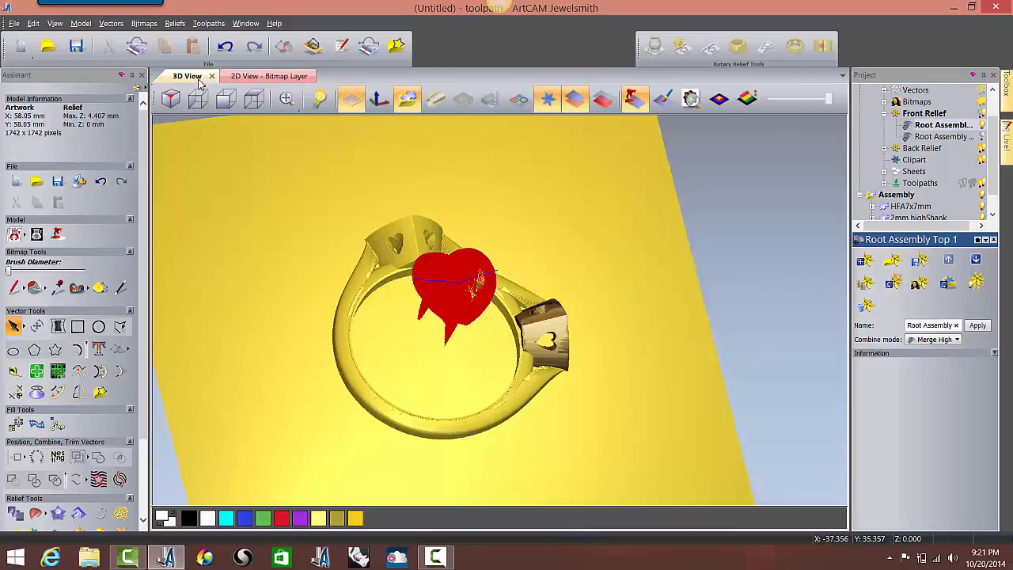
drag(431, 307, 390, 237)
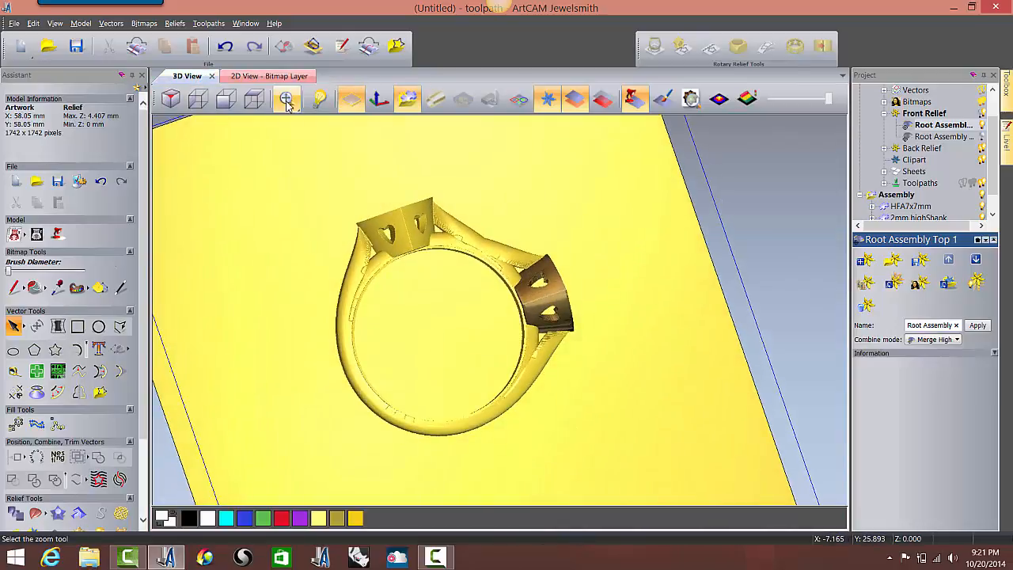
click(369, 99)
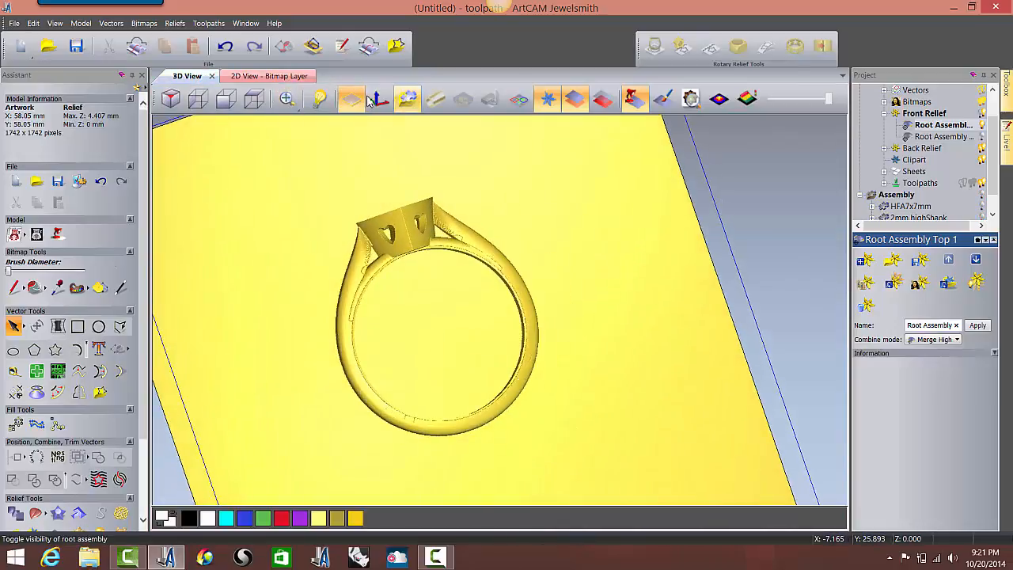
- Draw an ellipse about 23.8 mm wide and 26.6 mm high around the ring in the 2D view
click(258, 76)
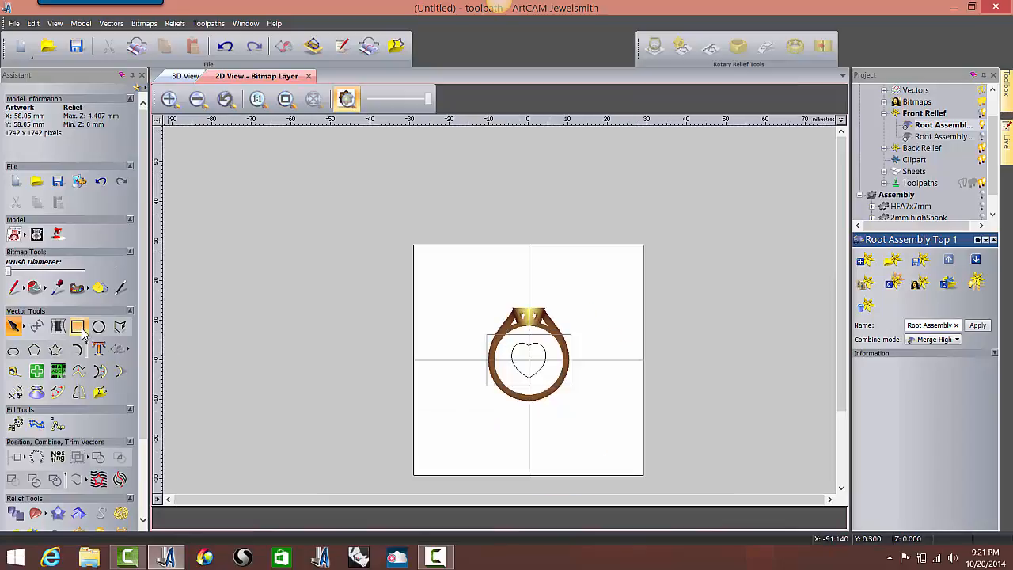
click(13, 350)
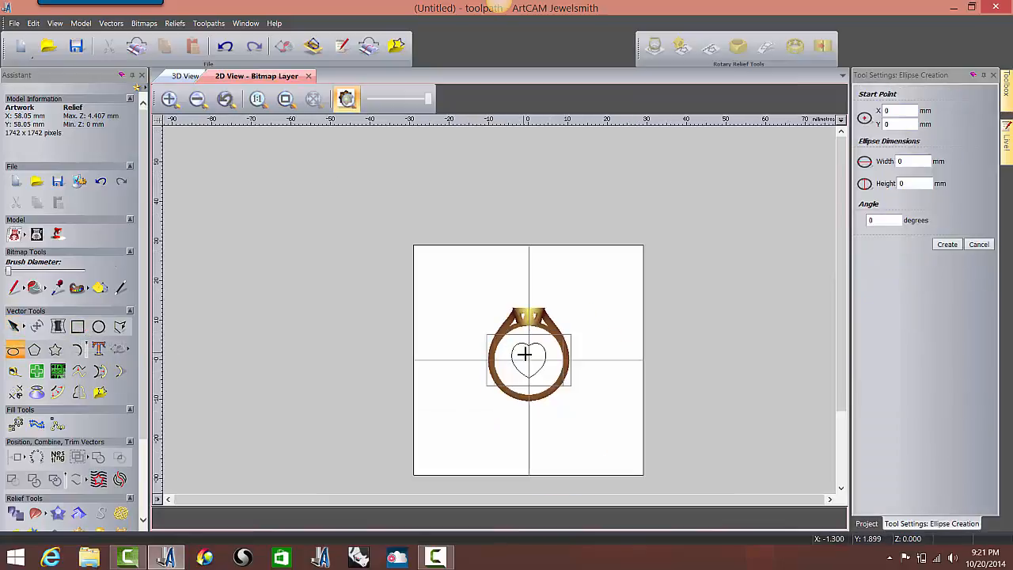
drag(529, 360, 577, 413)
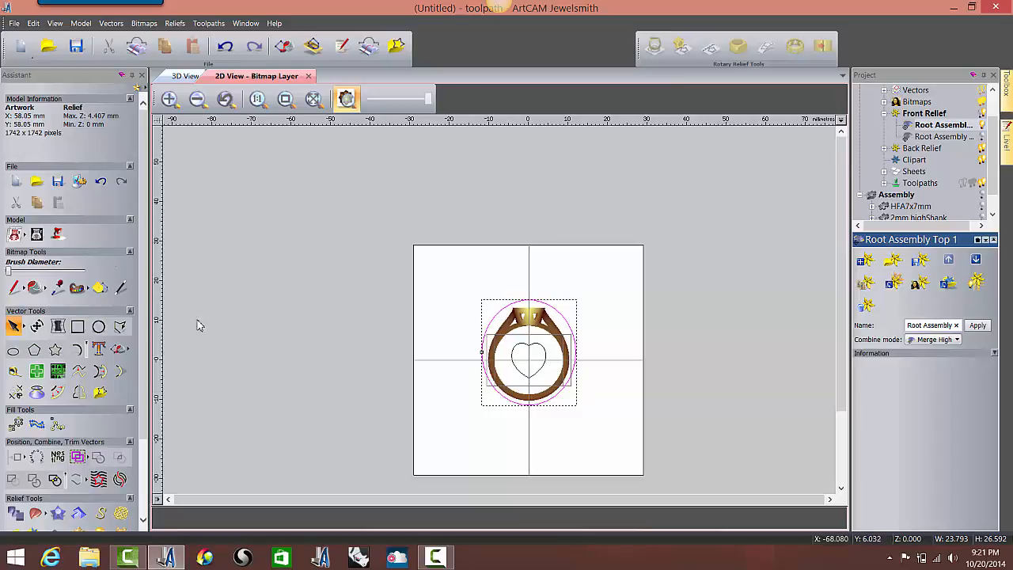
- Draw a rectangle about 2.9 mm wide and 2.5 mm high overlapping the lowest point of the ring's shank
click(77, 326)
scroll(527, 409, up, 1)
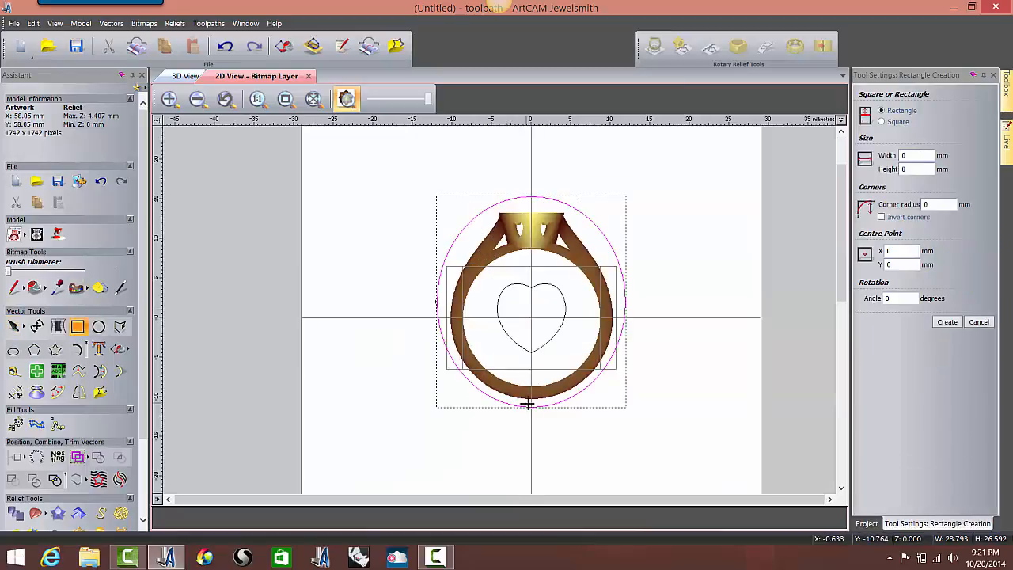
drag(545, 412, 546, 413)
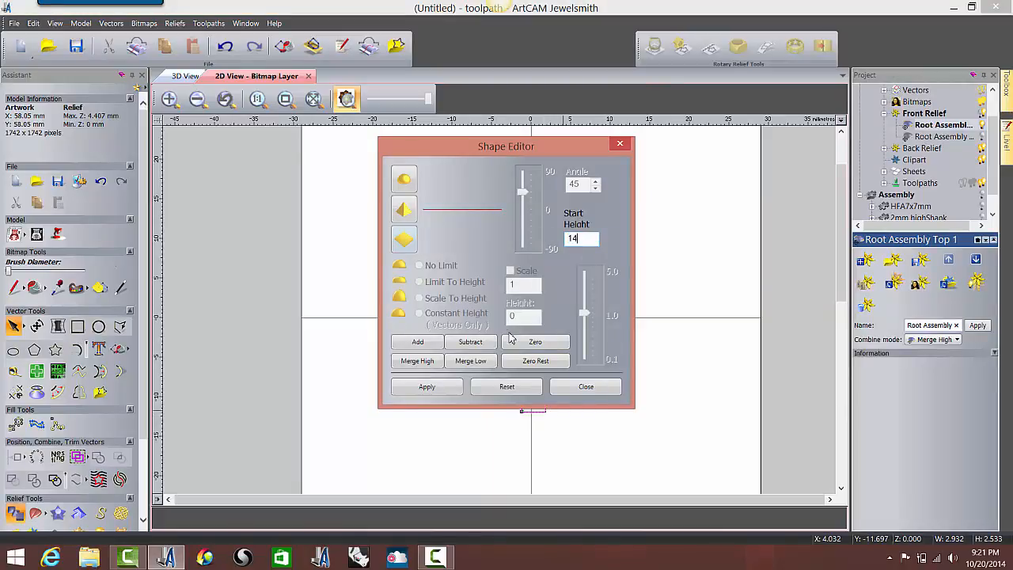
- Try a flat plane with start height 14 on the small rectangle, check it in 3D, and undo it
click(586, 387)
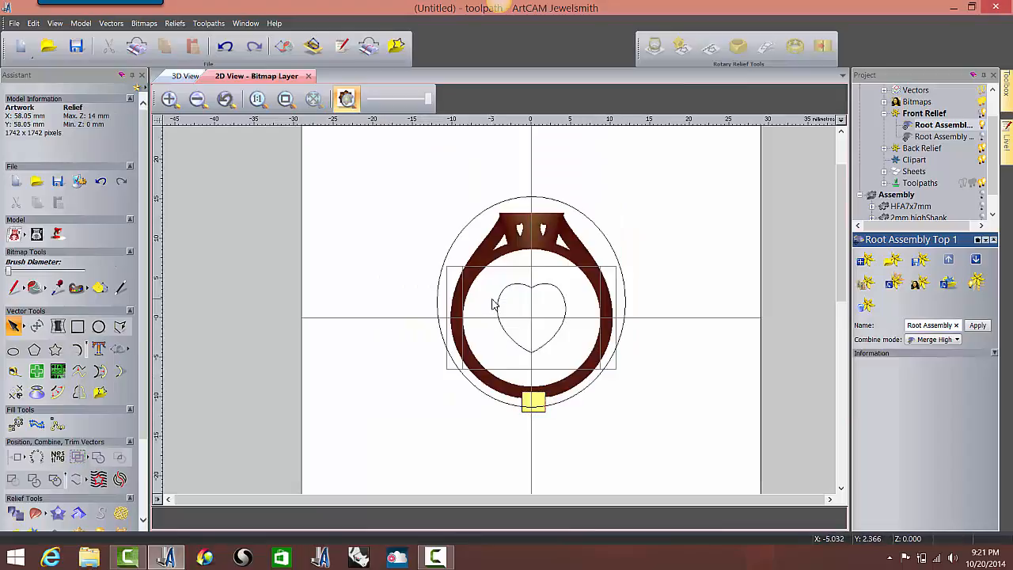
click(185, 76)
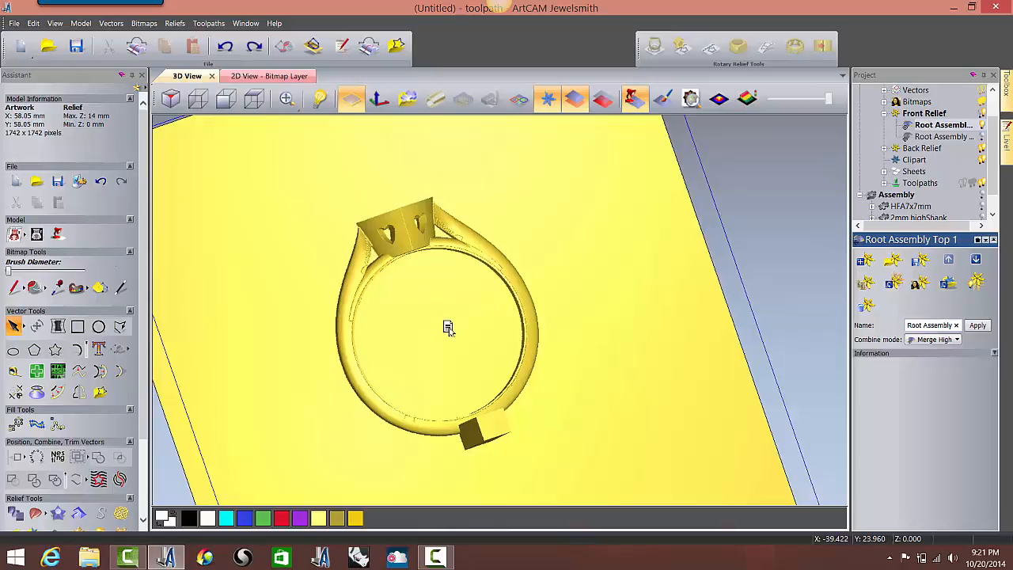
key(ctrl+z)
- With the 2D and 3D views side by side, merge a flat plane with start height 1.0 into the small rectangle using Merge High
drag(277, 87, 452, 281)
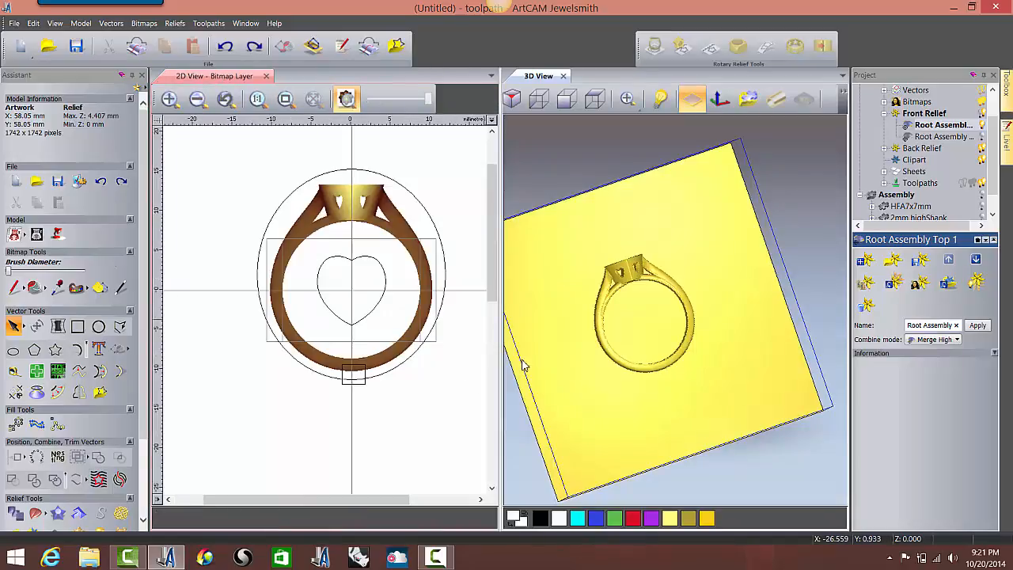
click(343, 380)
click(343, 378)
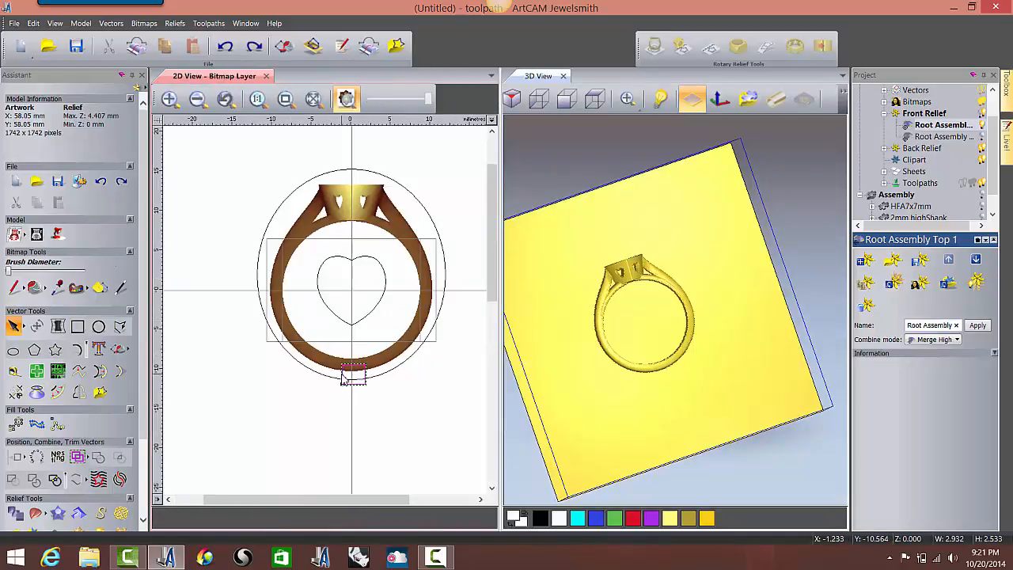
double_click(346, 378)
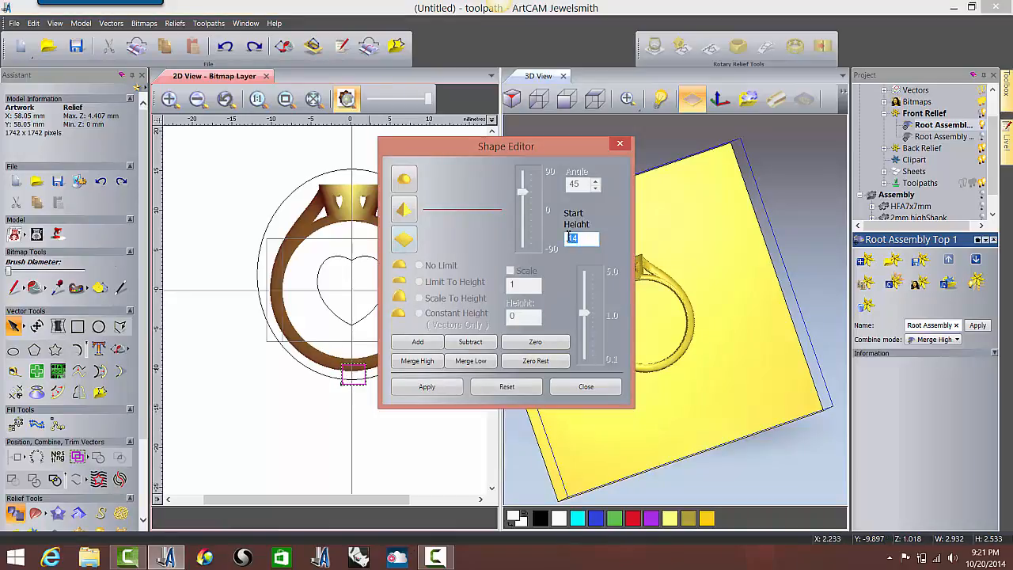
click(401, 363)
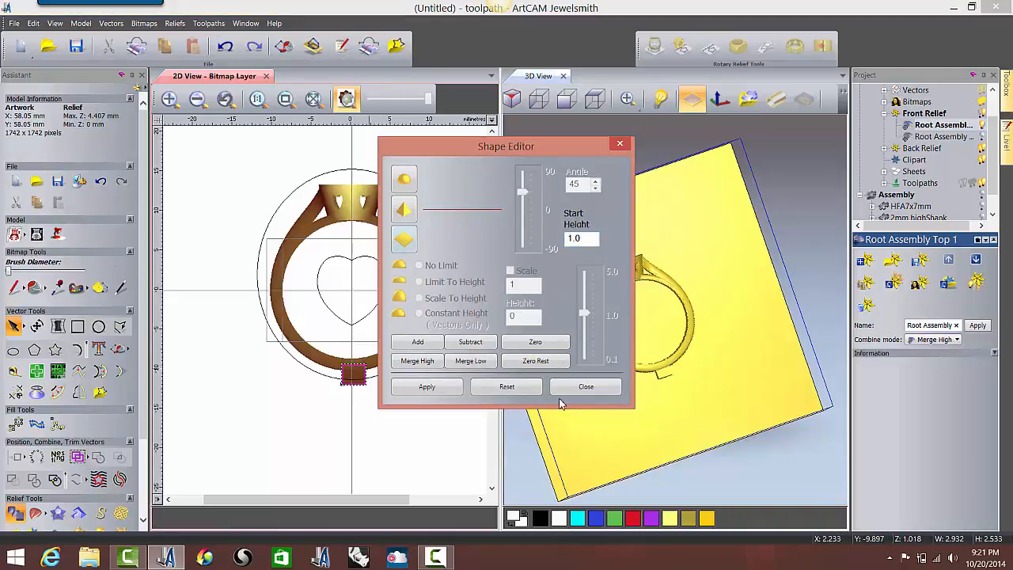
click(584, 387)
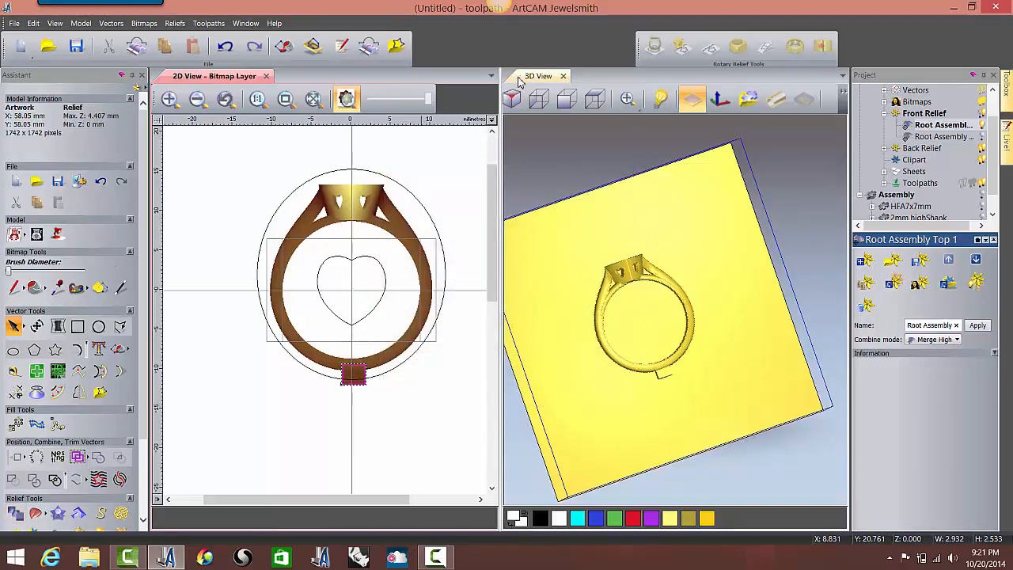
- Restore the full-width 3D view, inspect the small block under the shank, and show the vectors in 3D
drag(539, 76, 248, 84)
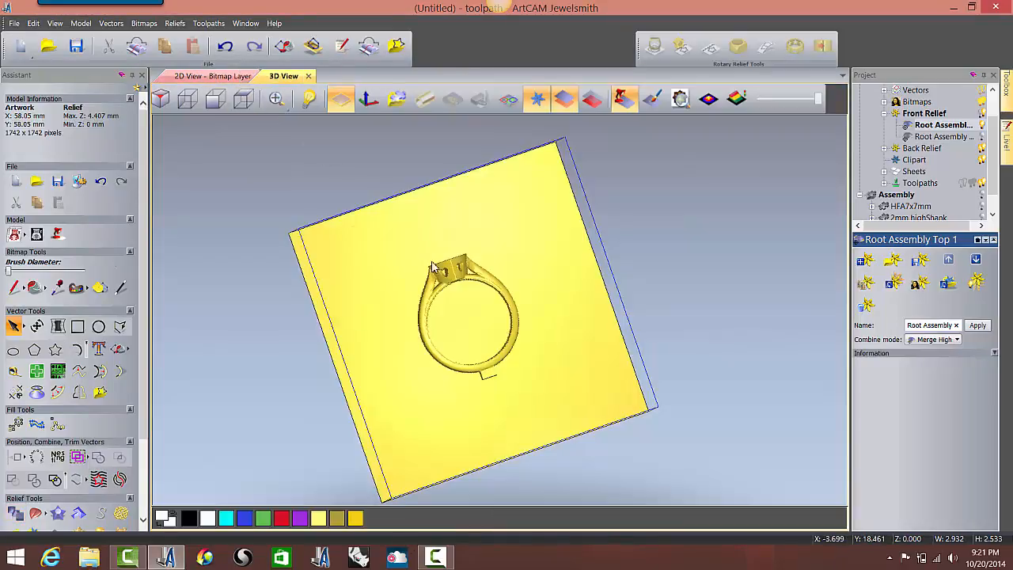
drag(454, 310, 437, 250)
scroll(490, 383, up, 4)
scroll(490, 385, down, 5)
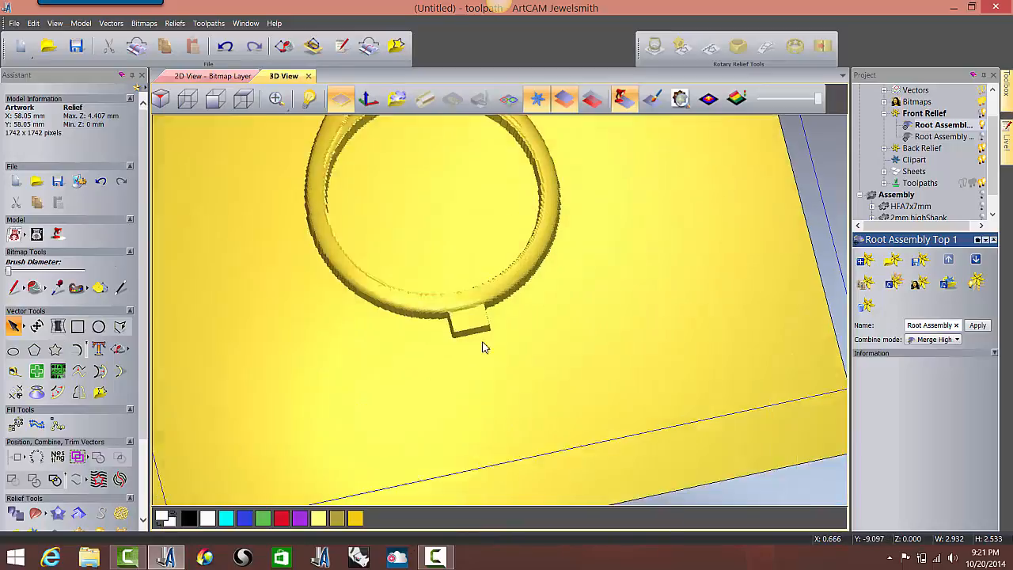
click(516, 98)
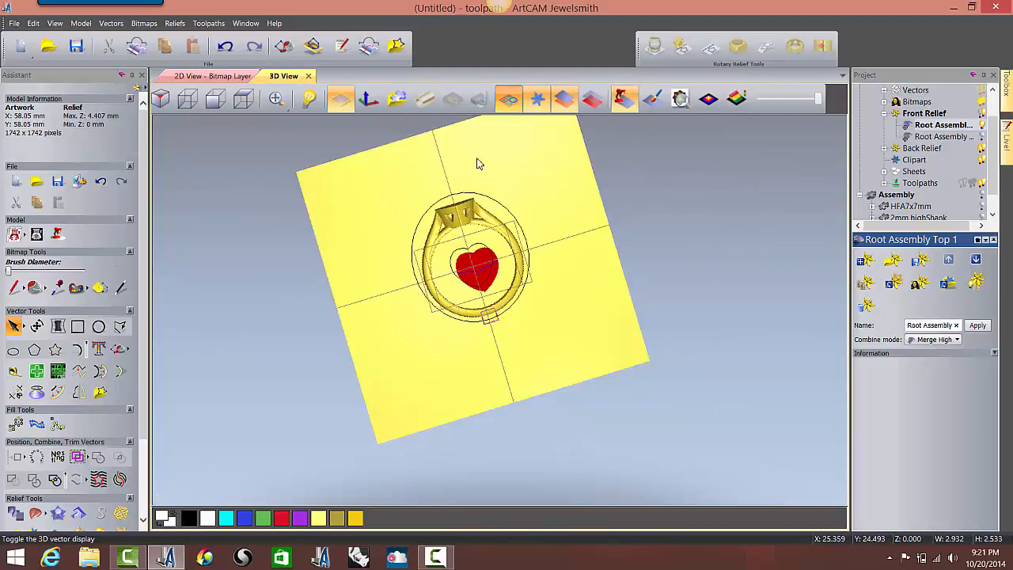
- Using toolpath 000's settings, calculate a Machine Relief toolpath named 90 inside the ellipse with a raster angle of 180
click(444, 203)
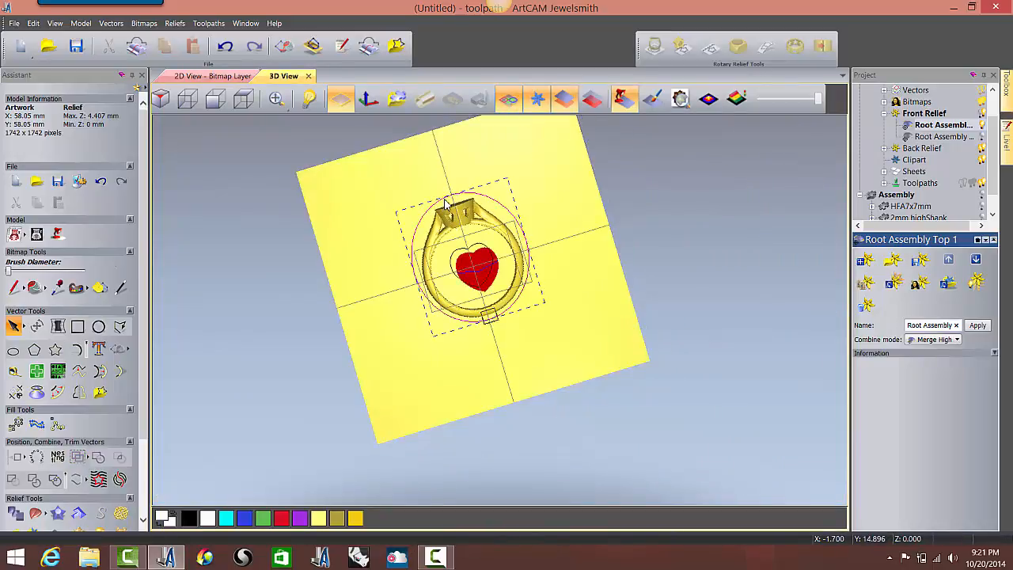
click(883, 183)
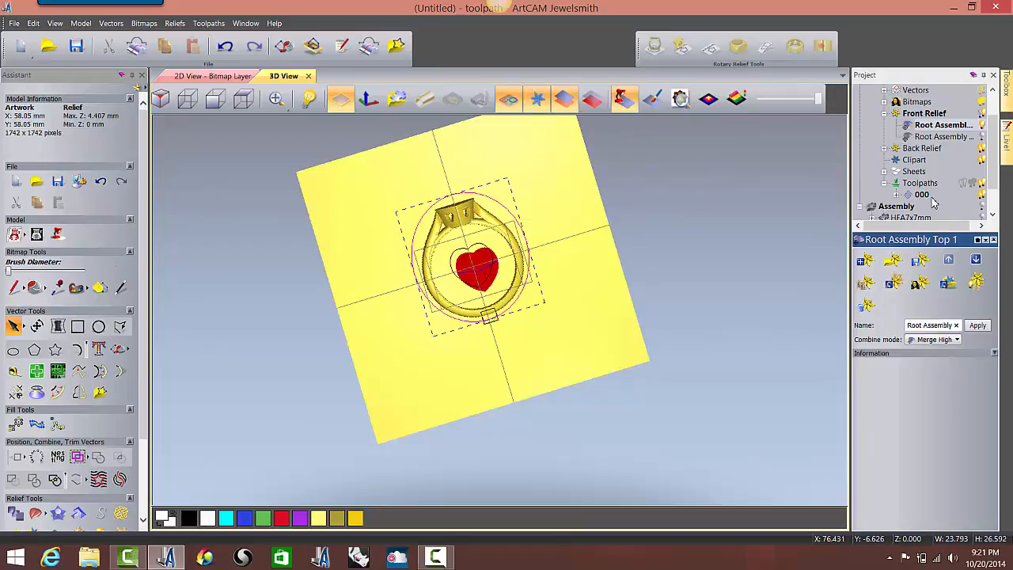
double_click(928, 198)
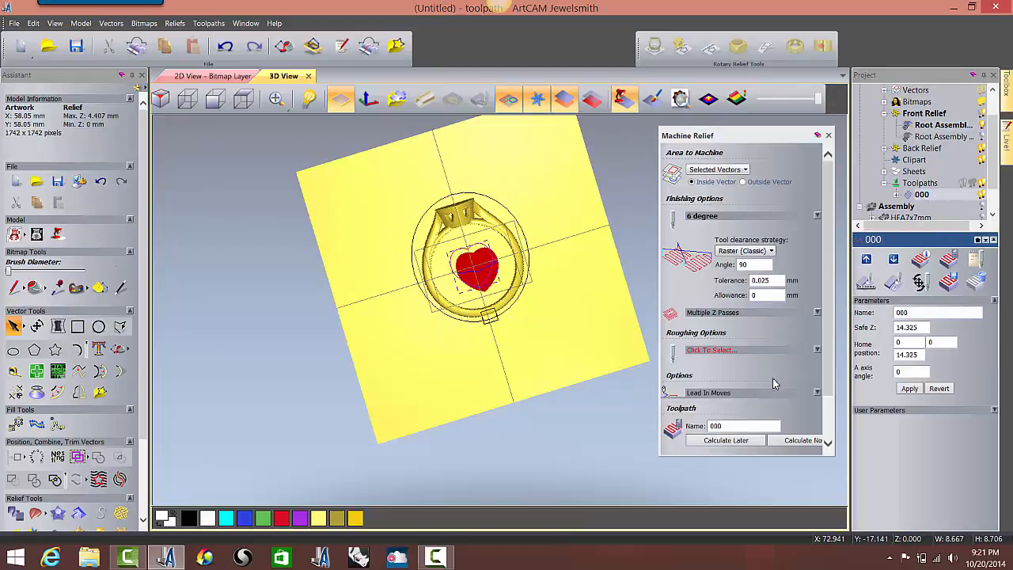
click(492, 202)
click(705, 425)
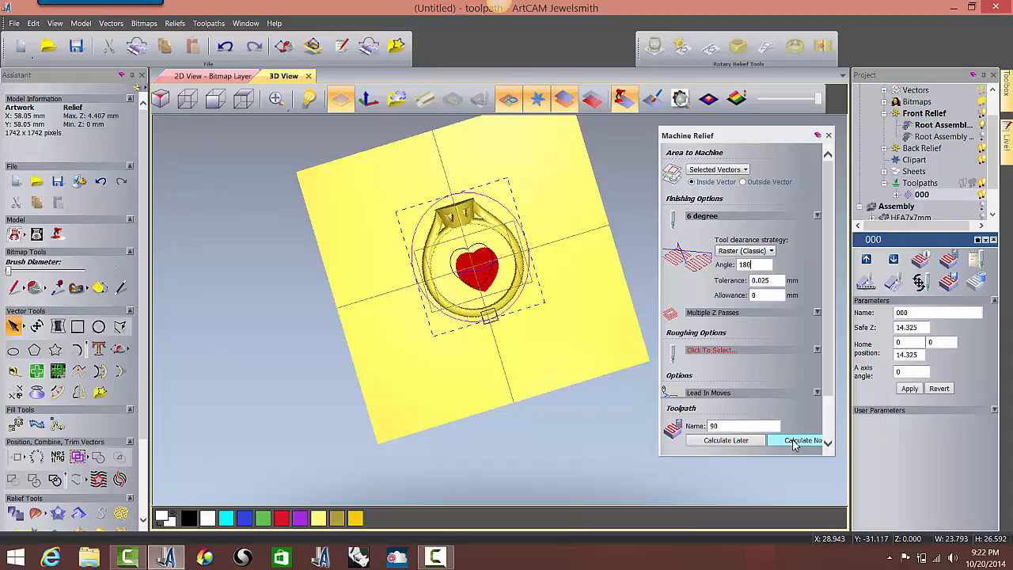
click(793, 443)
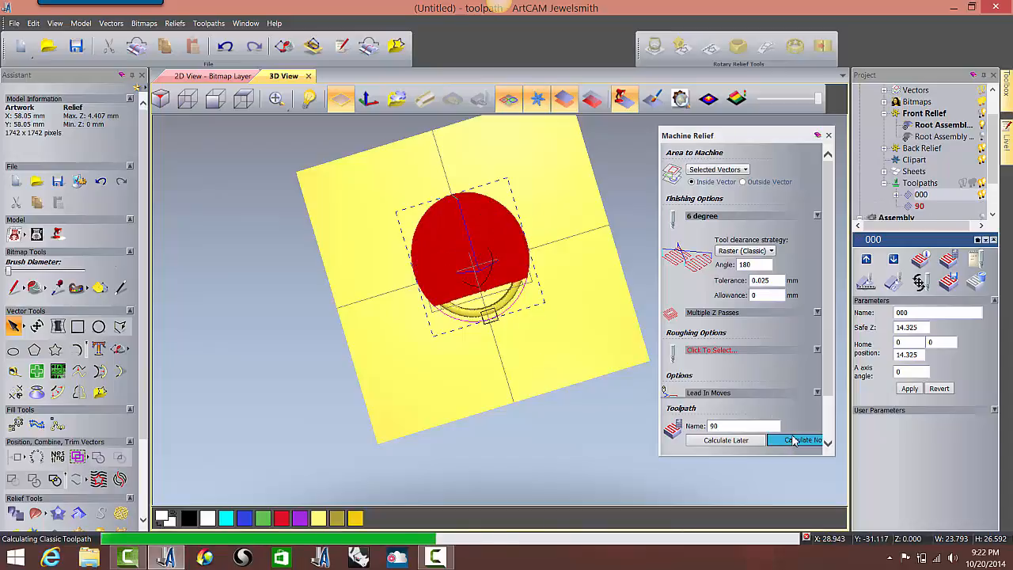
drag(540, 371, 504, 312)
scroll(499, 314, down, 2)
scroll(500, 313, up, 5)
scroll(507, 315, down, 4)
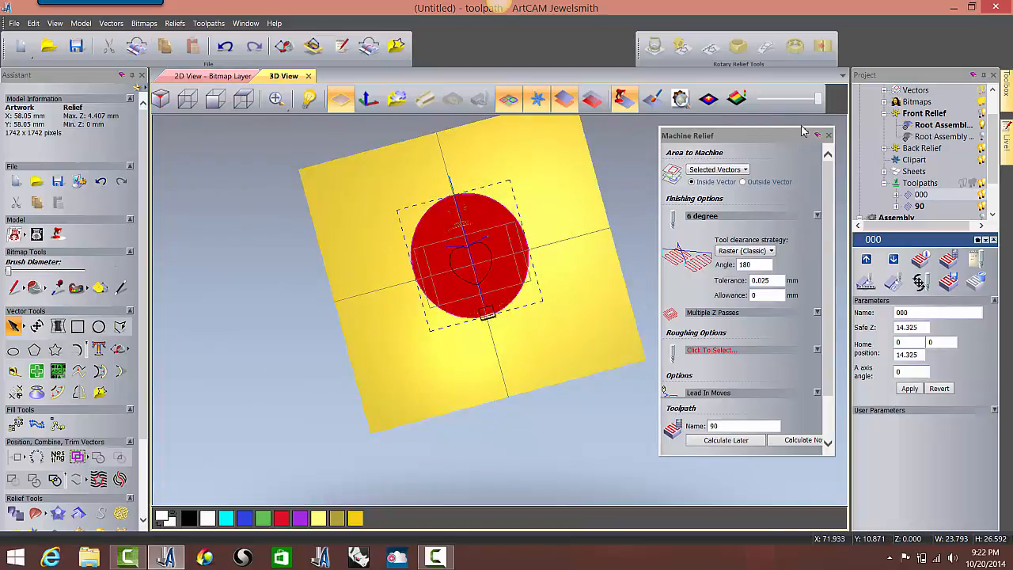
click(827, 137)
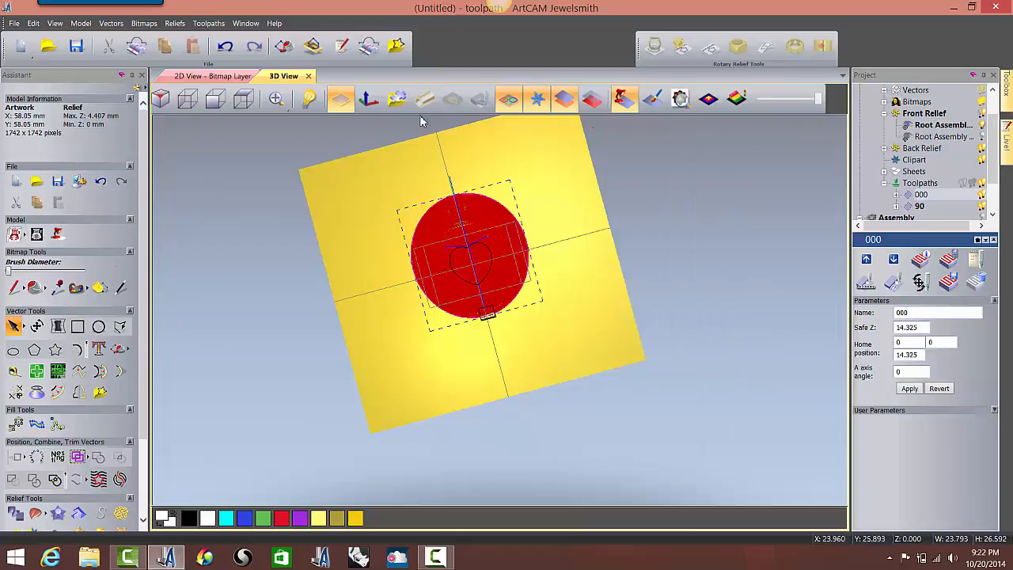
- Try to mirror the whole model vertically
click(81, 24)
mouse_move(98, 103)
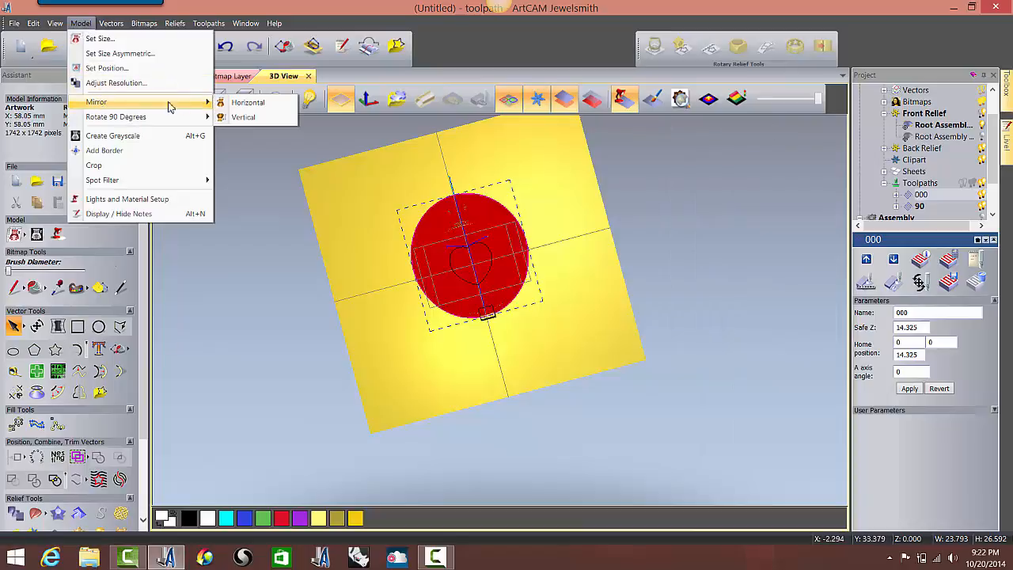
click(242, 118)
- Make the back relief's Root Assembly Bottom 1 layer active and inspect it in 3D
click(213, 76)
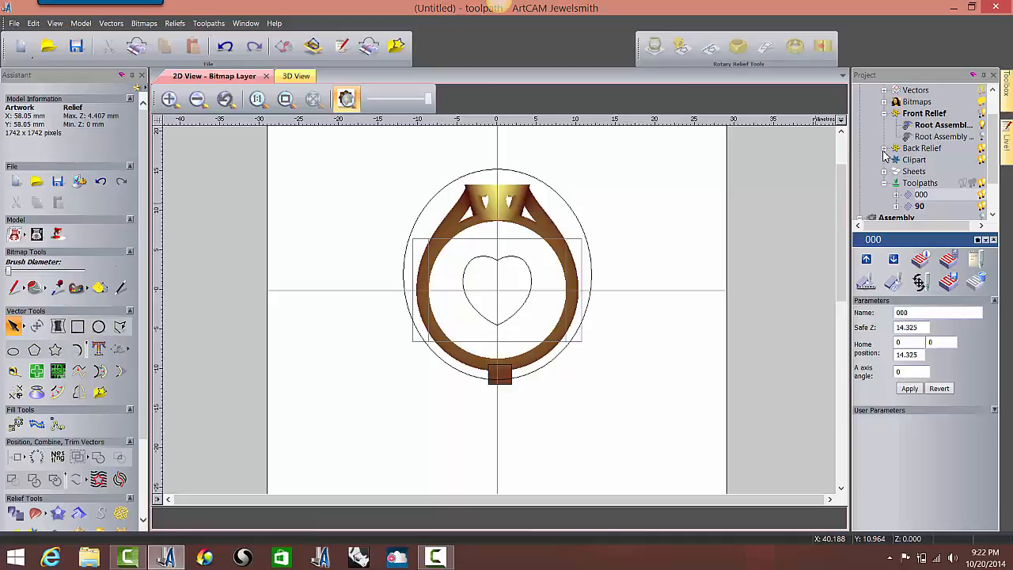
click(884, 149)
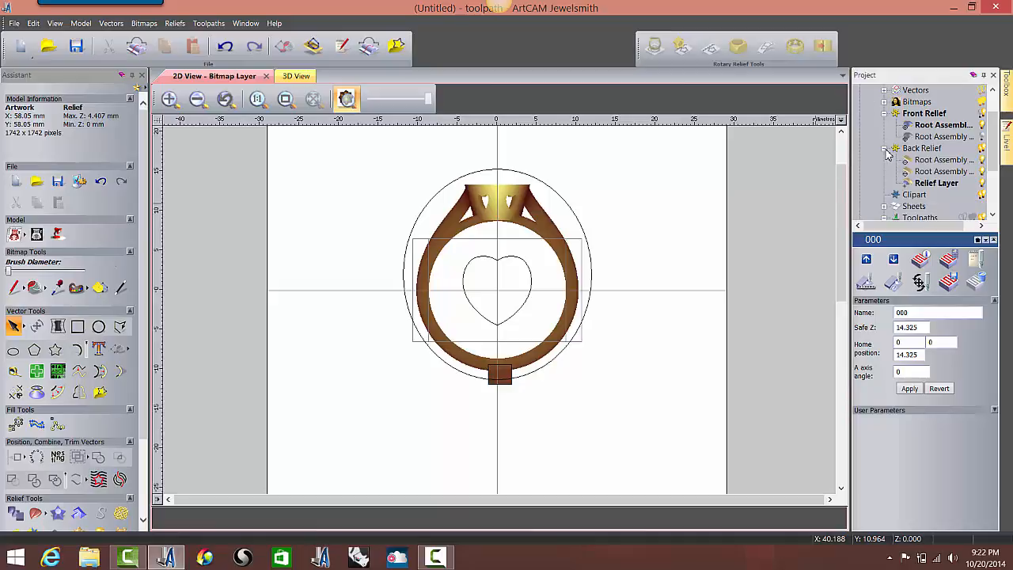
right_click(948, 164)
click(809, 180)
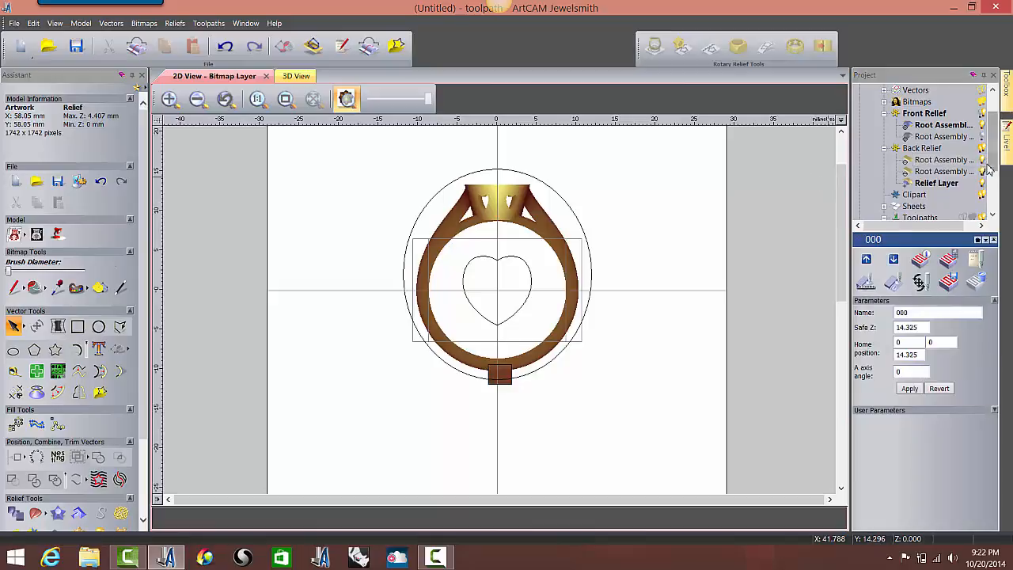
click(944, 160)
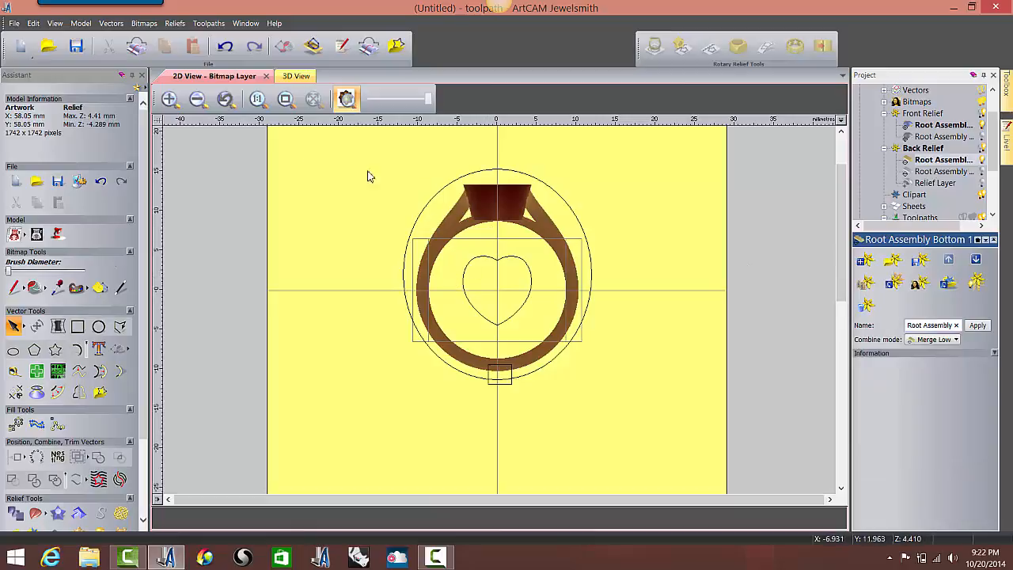
click(293, 77)
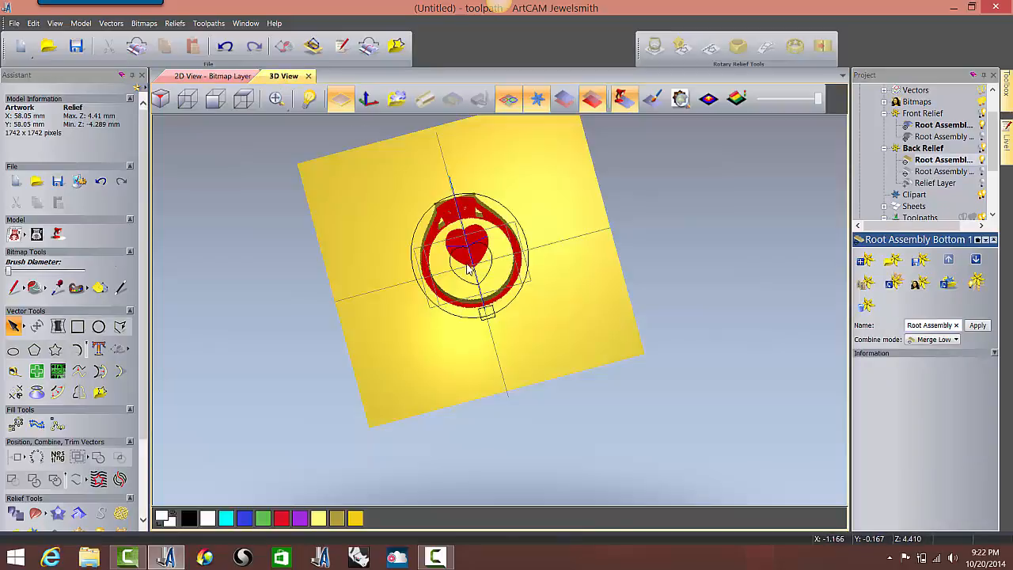
drag(362, 147, 441, 239)
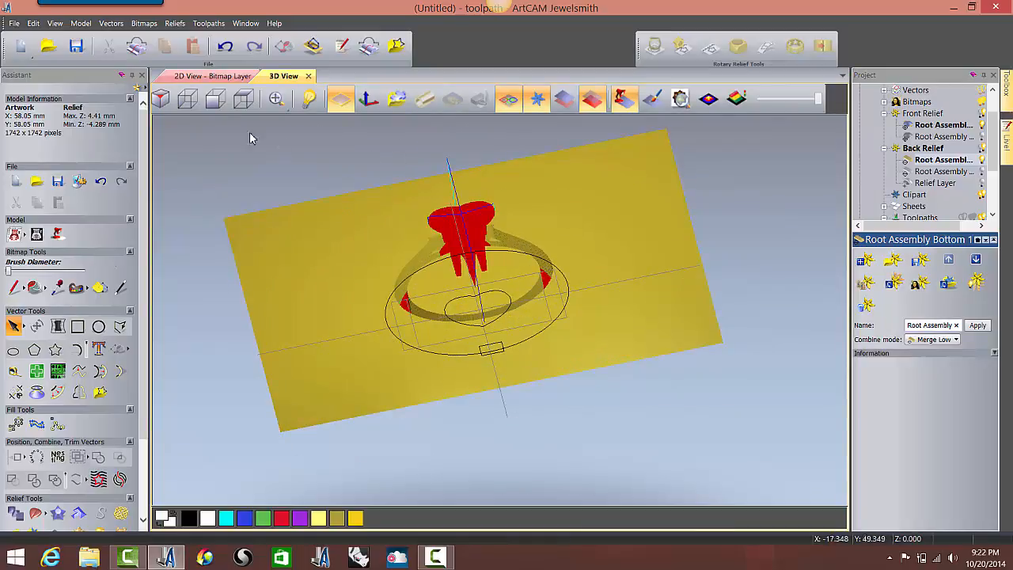
- Invert the Root Assembly Bottom 1 relief in Z only and check its shape in 3D
click(175, 23)
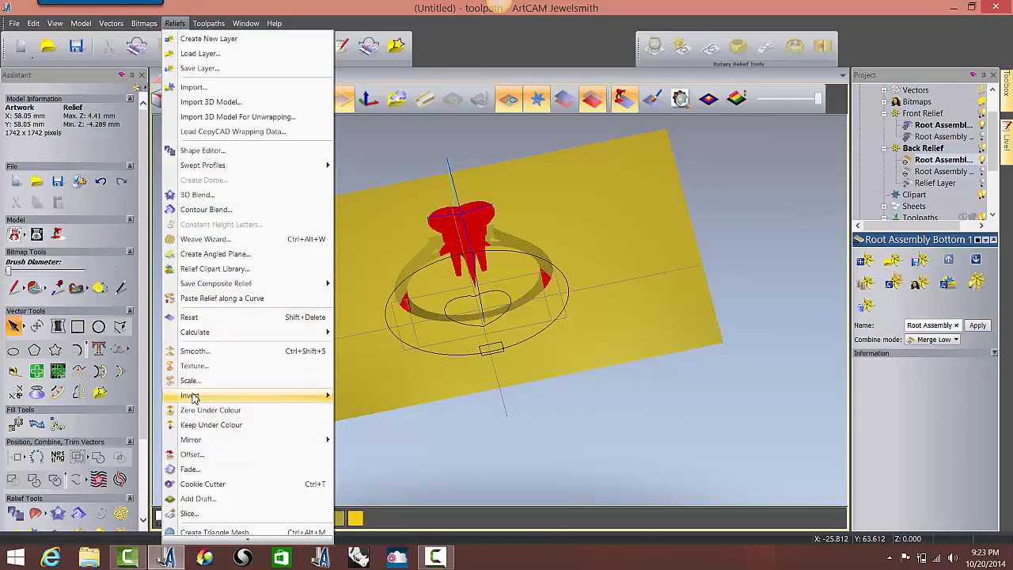
mouse_move(191, 396)
click(374, 398)
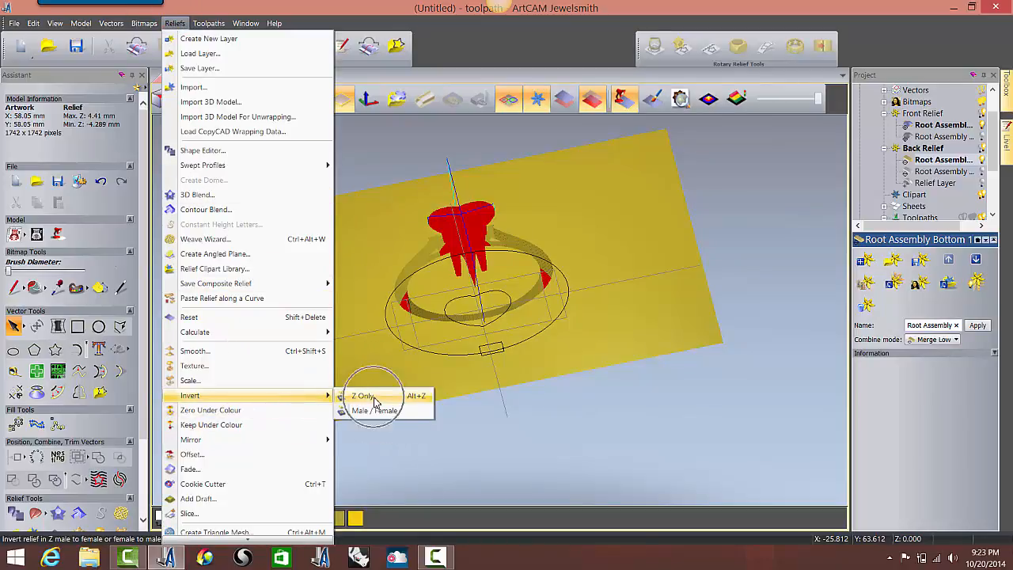
click(374, 398)
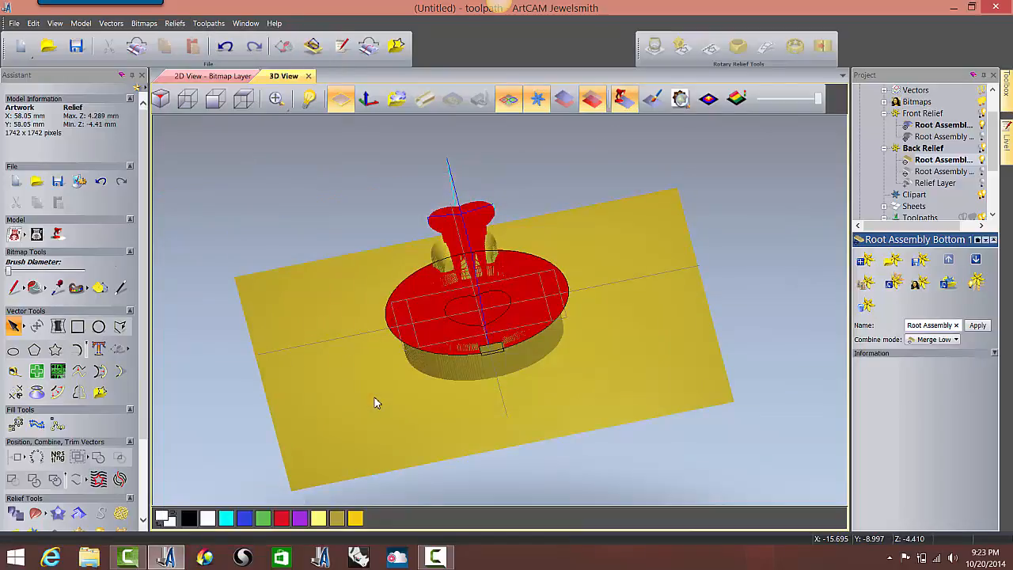
drag(375, 403, 433, 372)
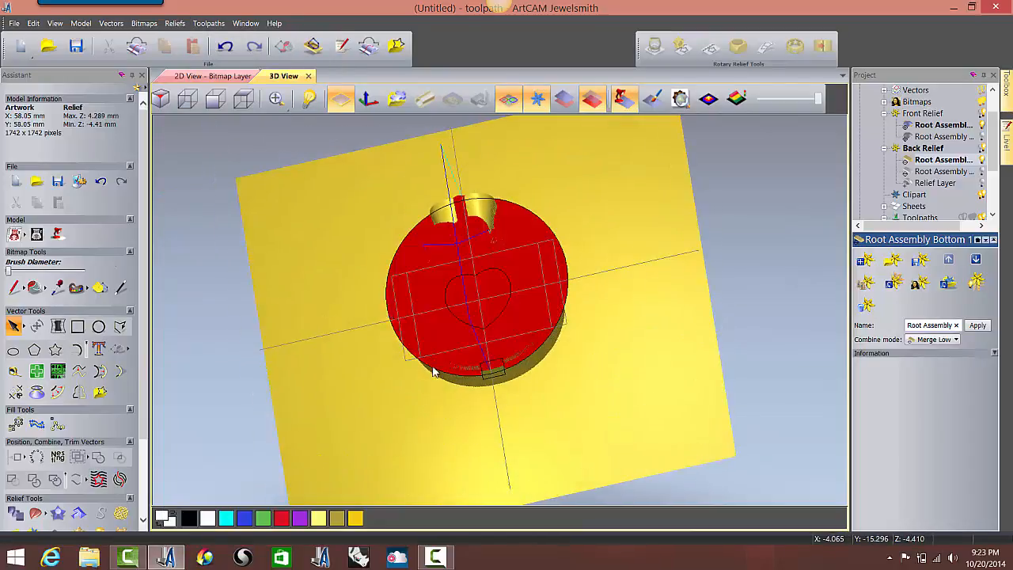
- Merge High a flat plane shape with start height 0 for the background colour into the back relief
click(237, 77)
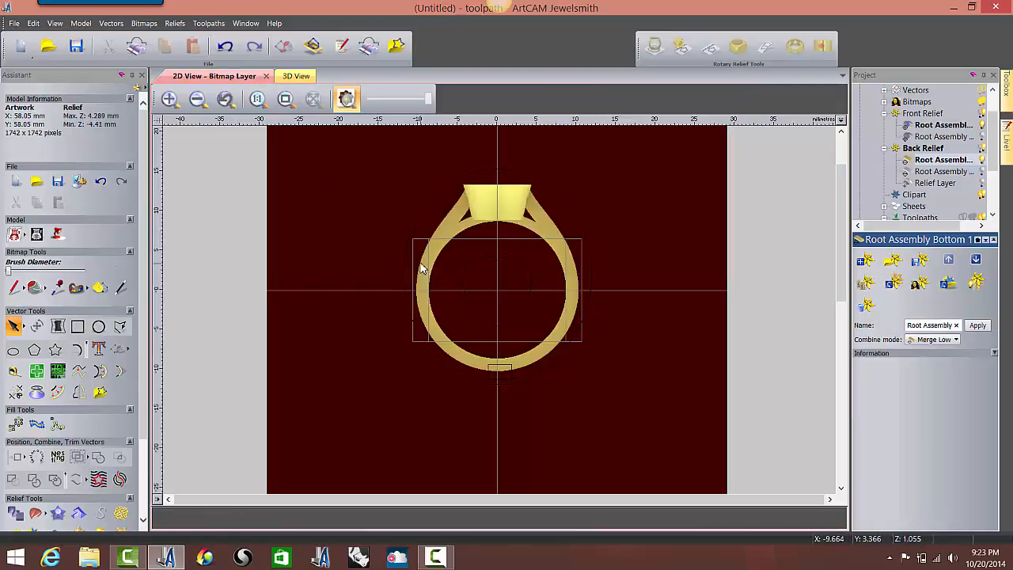
double_click(327, 199)
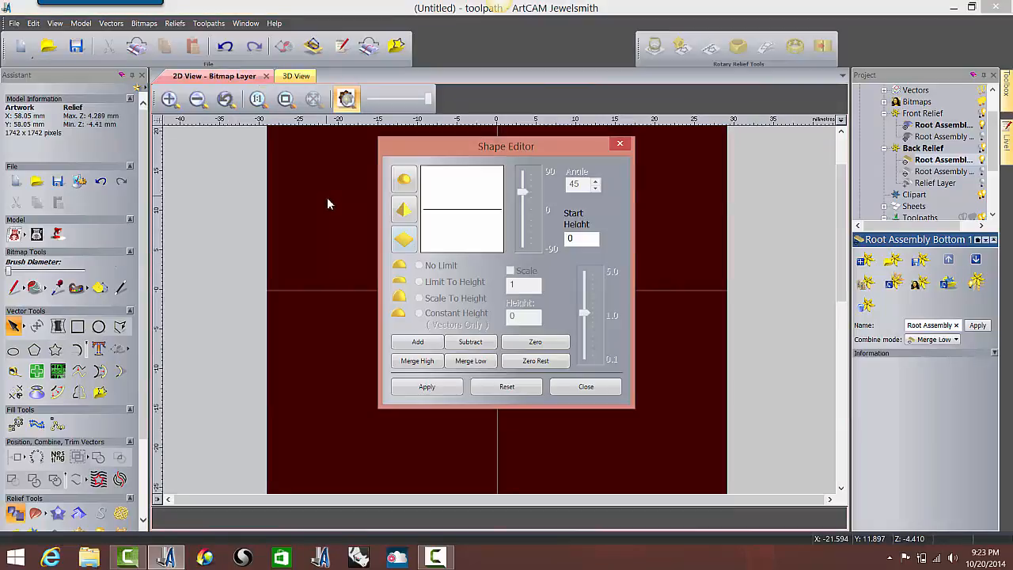
click(417, 361)
click(584, 386)
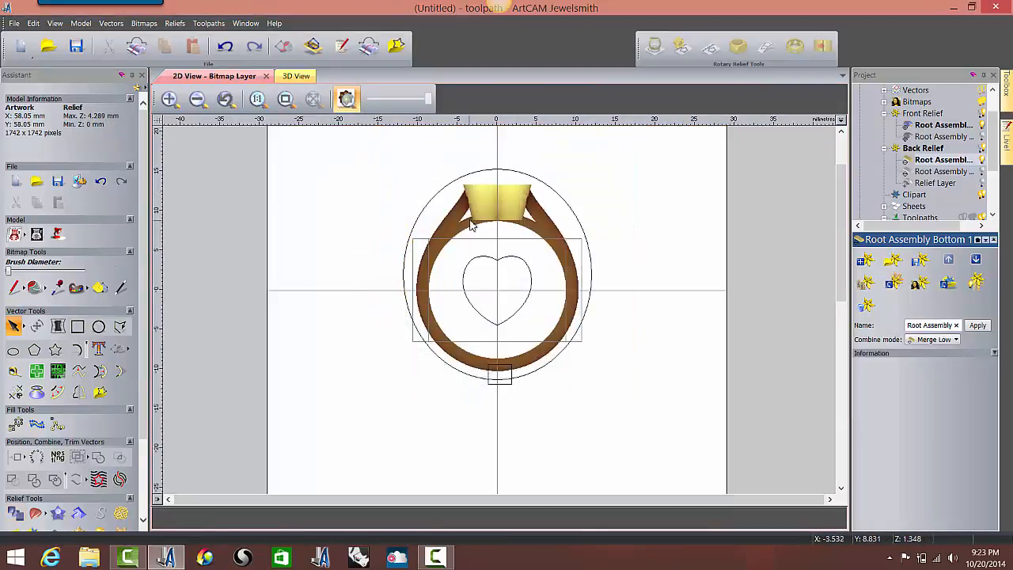
- Add a flat block with start height 1 to the back relief from the small rectangle below the ring
click(495, 378)
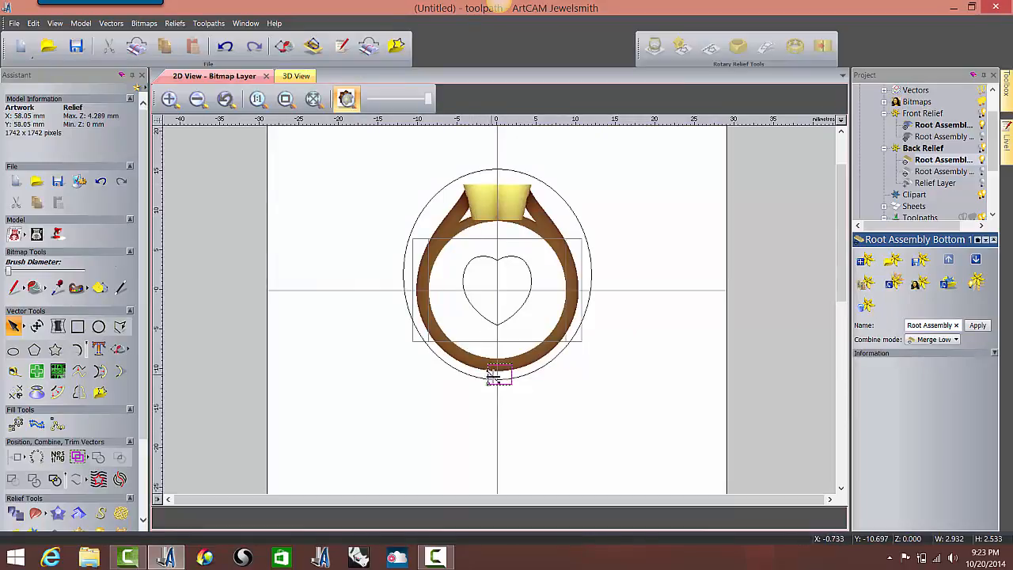
double_click(492, 377)
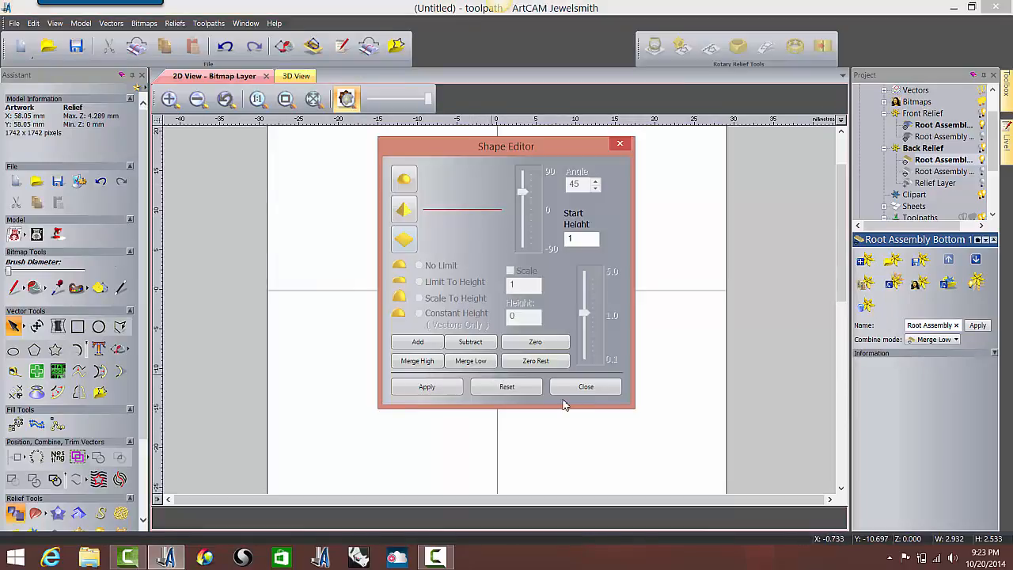
click(585, 387)
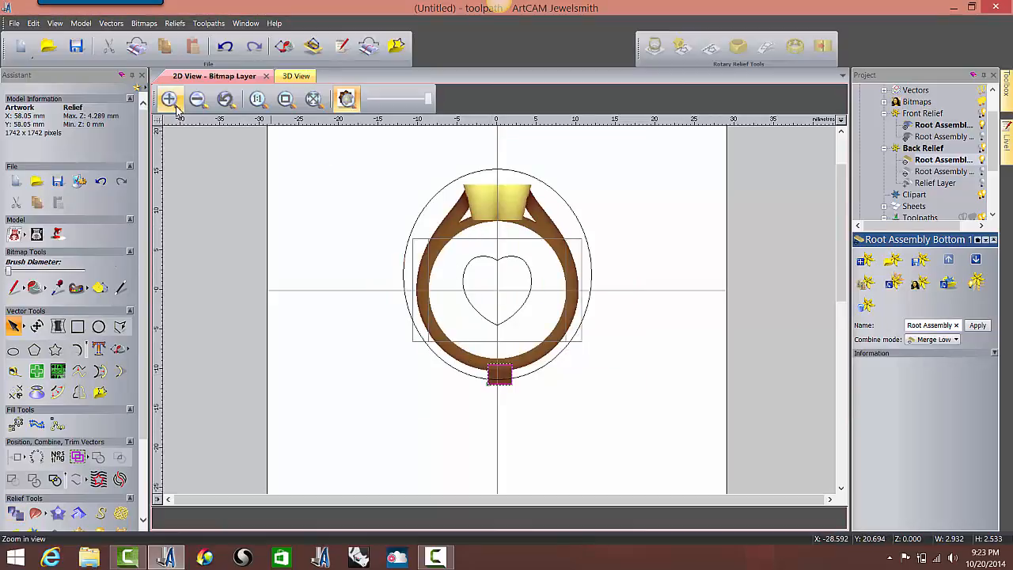
- Mirror the whole model vertically
click(81, 23)
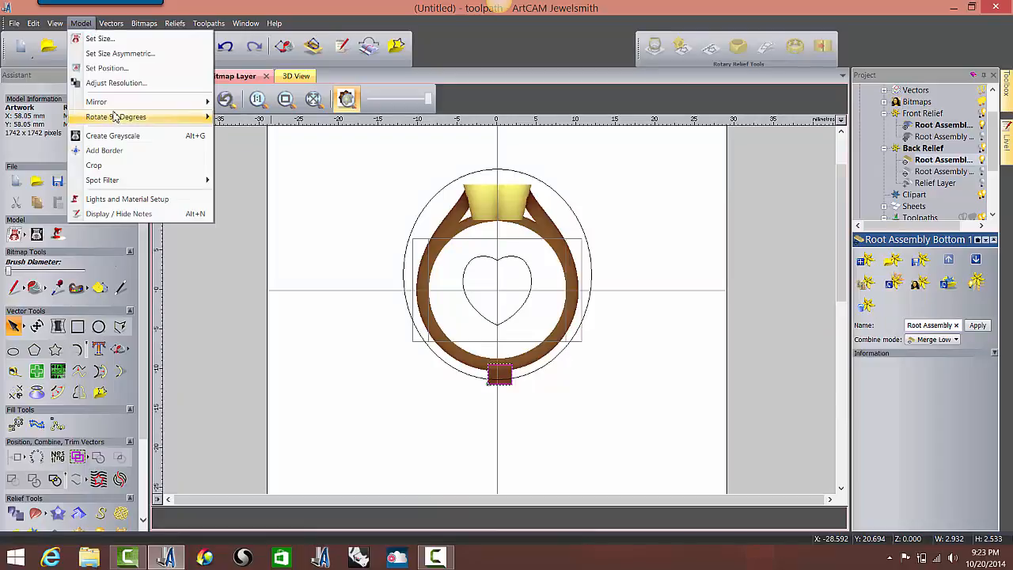
mouse_move(113, 106)
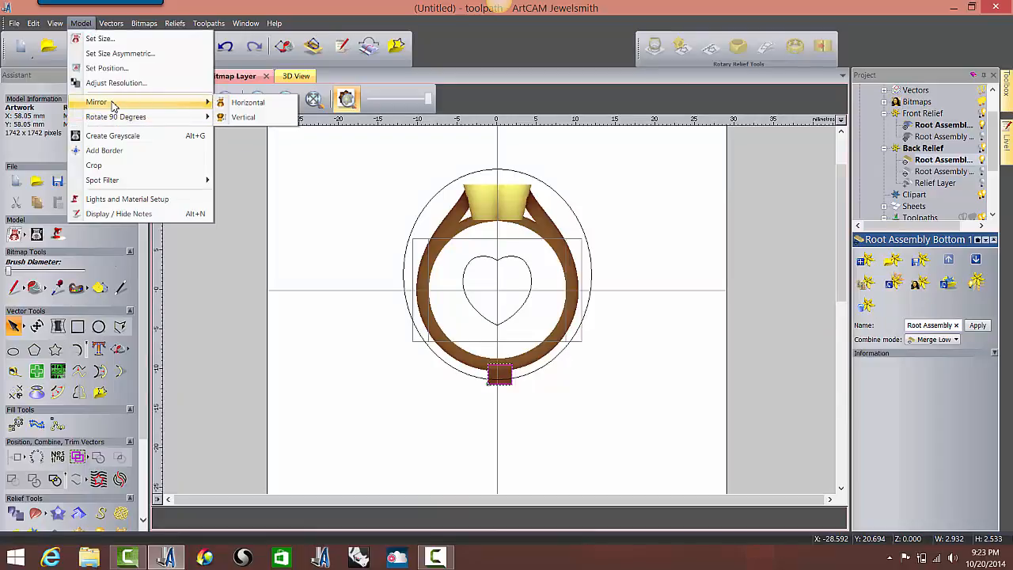
click(261, 118)
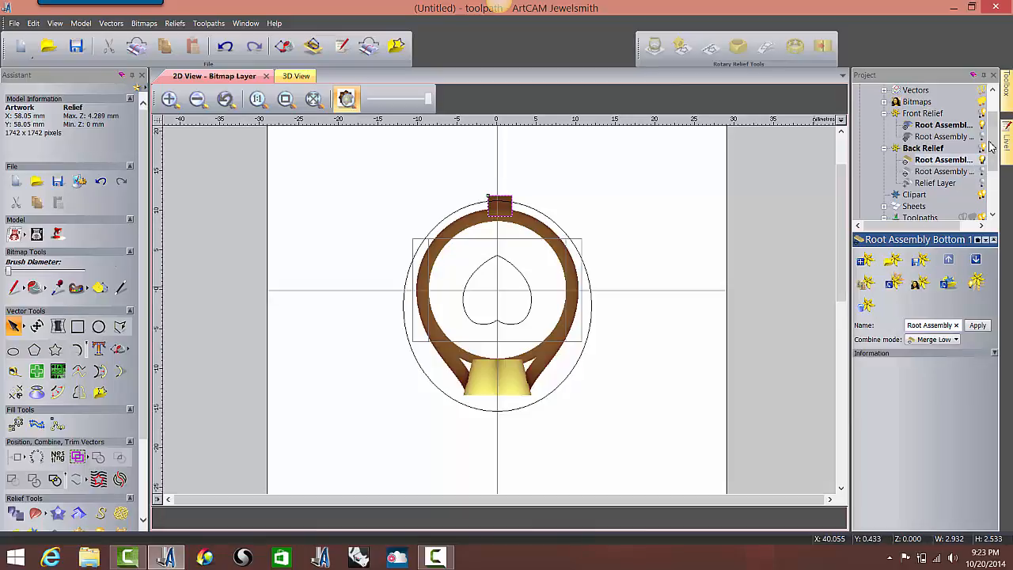
- From toolpath 90's settings, calculate a Machine Relief toolpath named -90 inside the ellipse with raster angle 0, hiding toolpaths 000 and 90
scroll(995, 162, down, 1)
scroll(995, 162, down, 1)
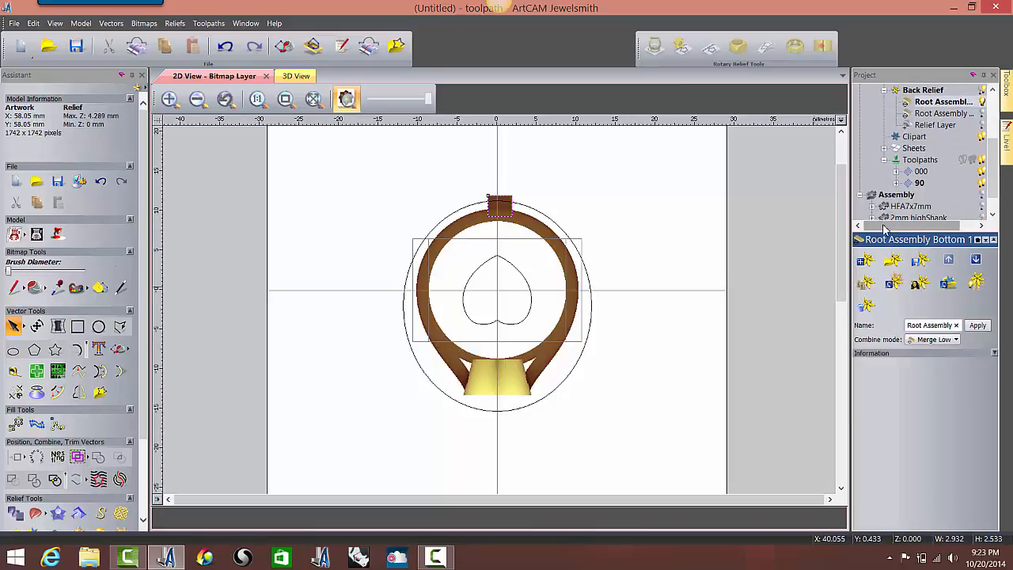
double_click(918, 183)
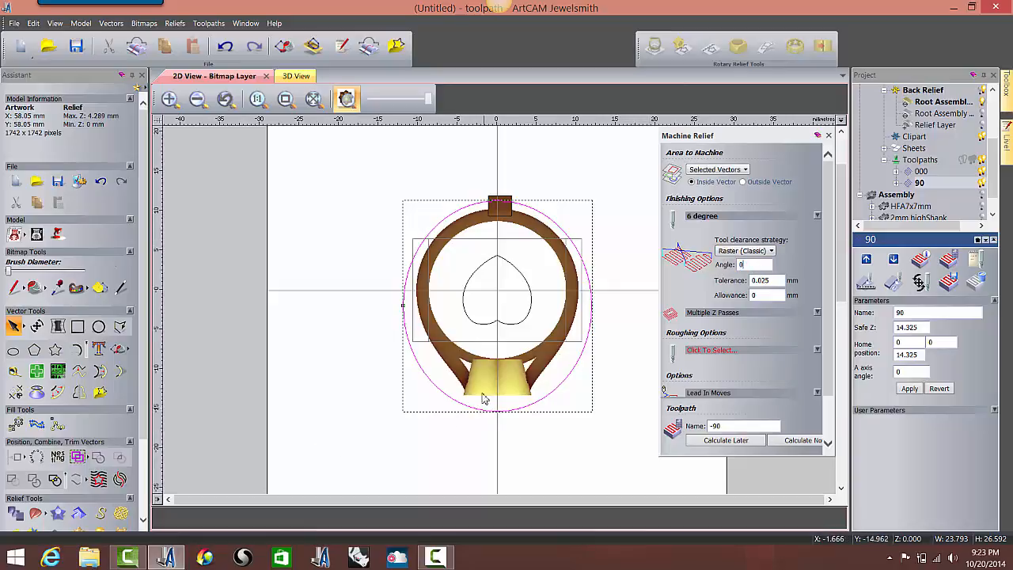
click(293, 75)
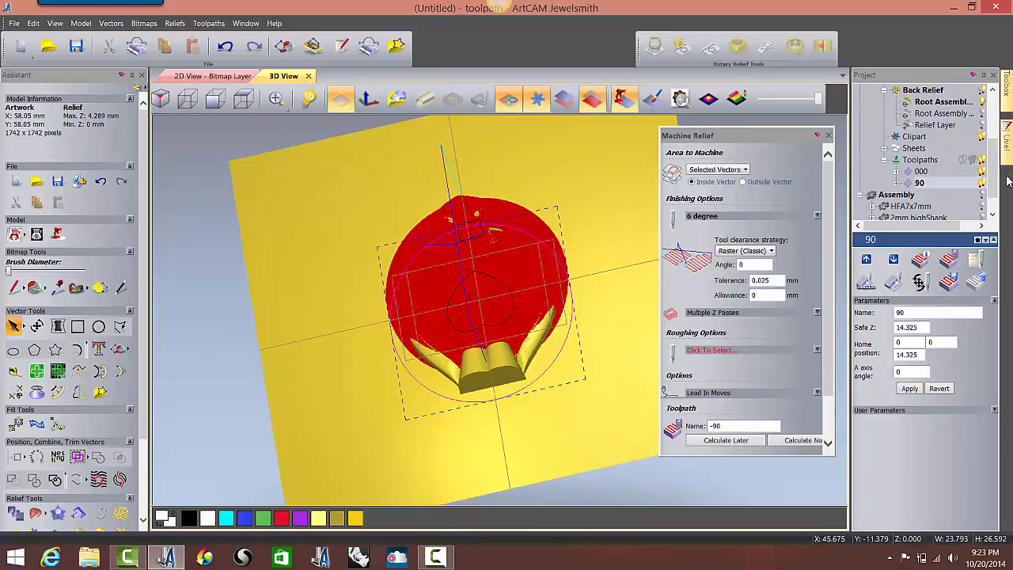
click(981, 171)
click(982, 182)
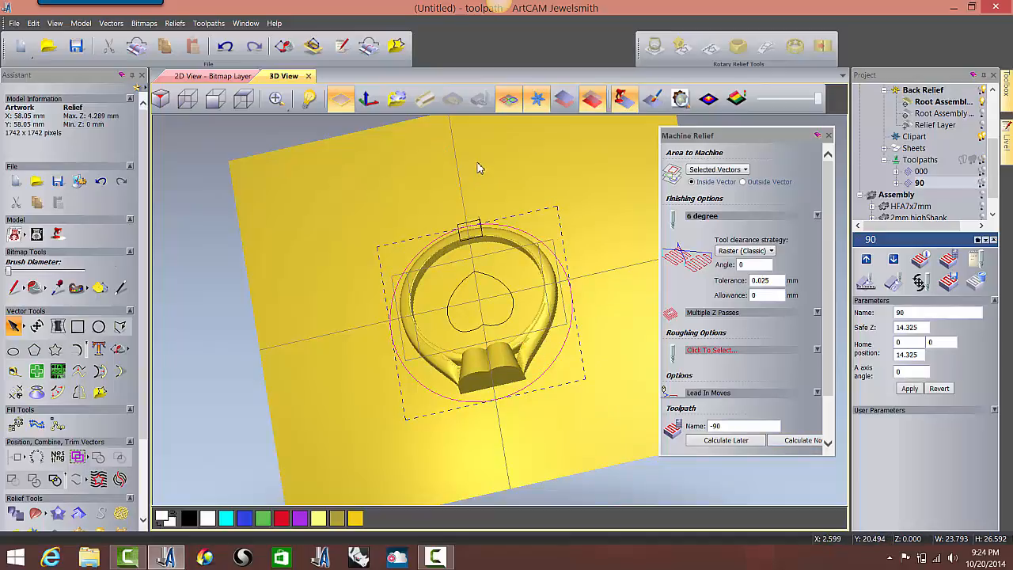
click(785, 442)
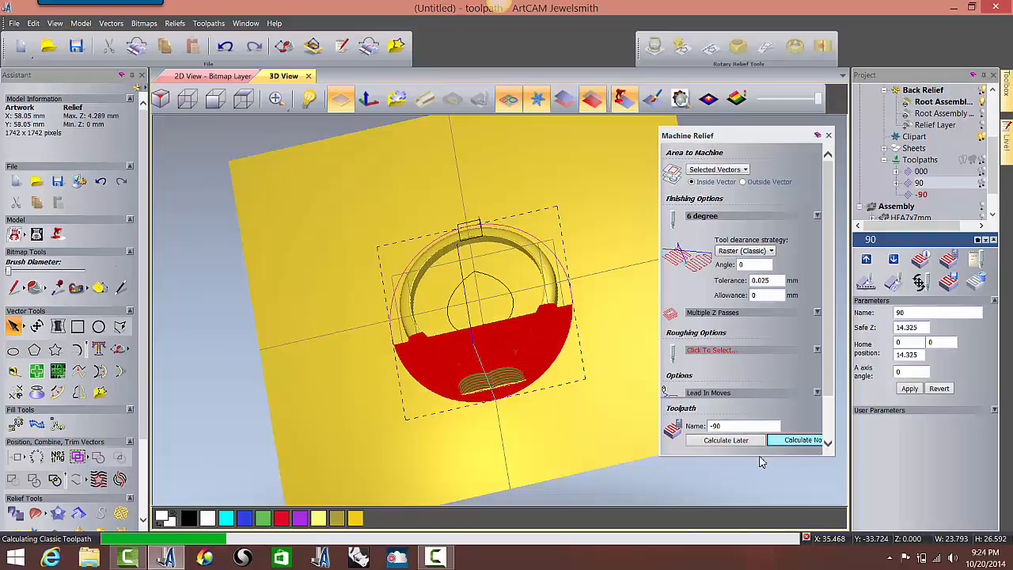
click(829, 136)
- Display toolpaths 90 and 000 together with -90 and inspect them from the side in 3D
drag(549, 407, 485, 430)
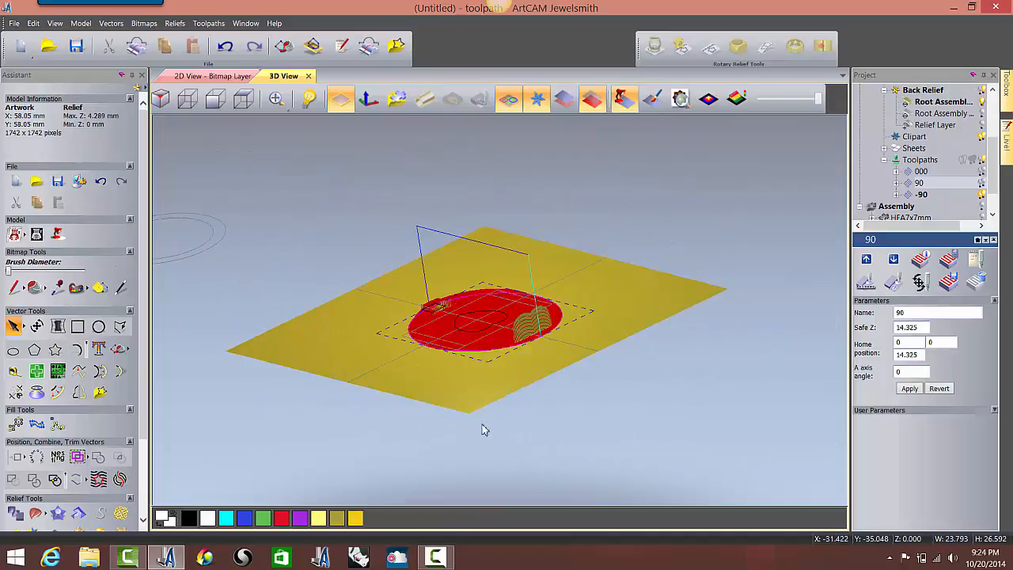
click(982, 183)
drag(477, 348, 504, 330)
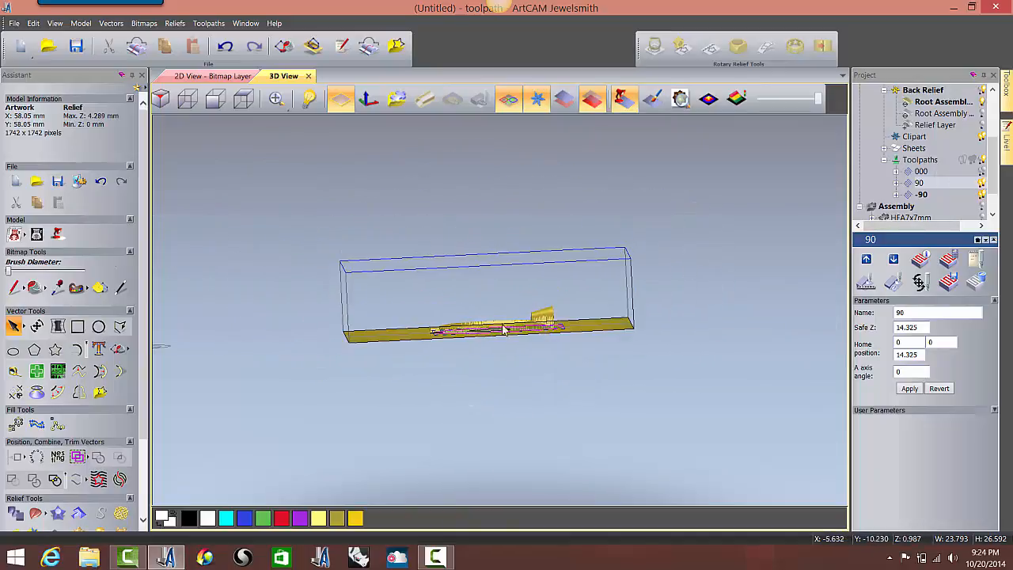
click(982, 172)
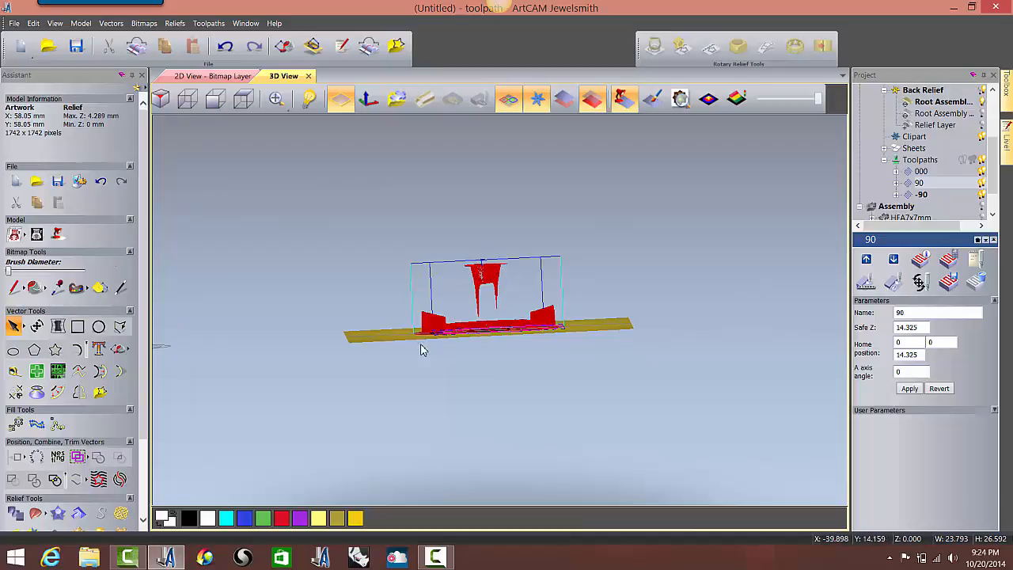
- Set toolpath 90's A axis angle to 90 and apply it
click(919, 183)
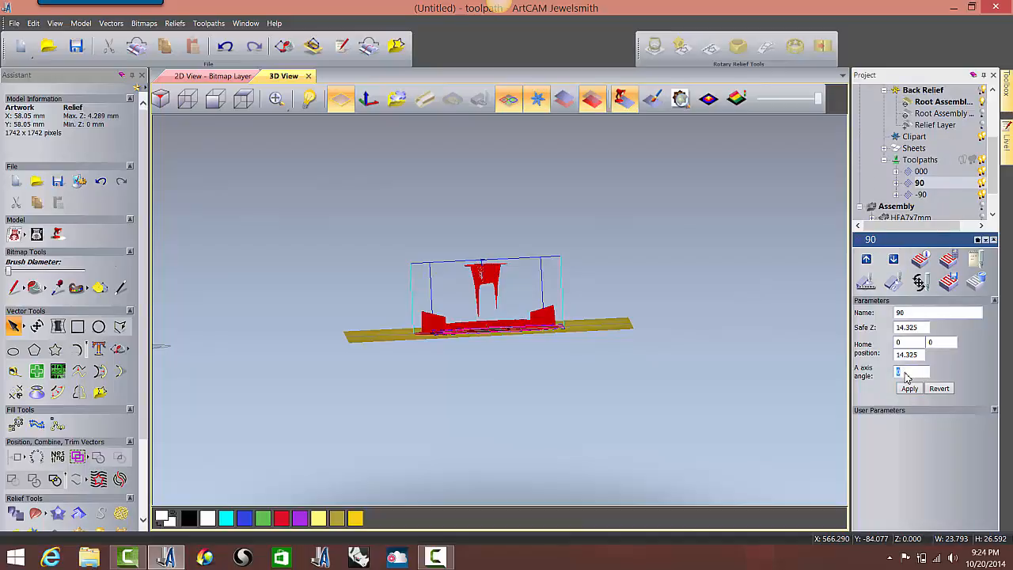
key(ctrl)
key(ctrl)
click(909, 388)
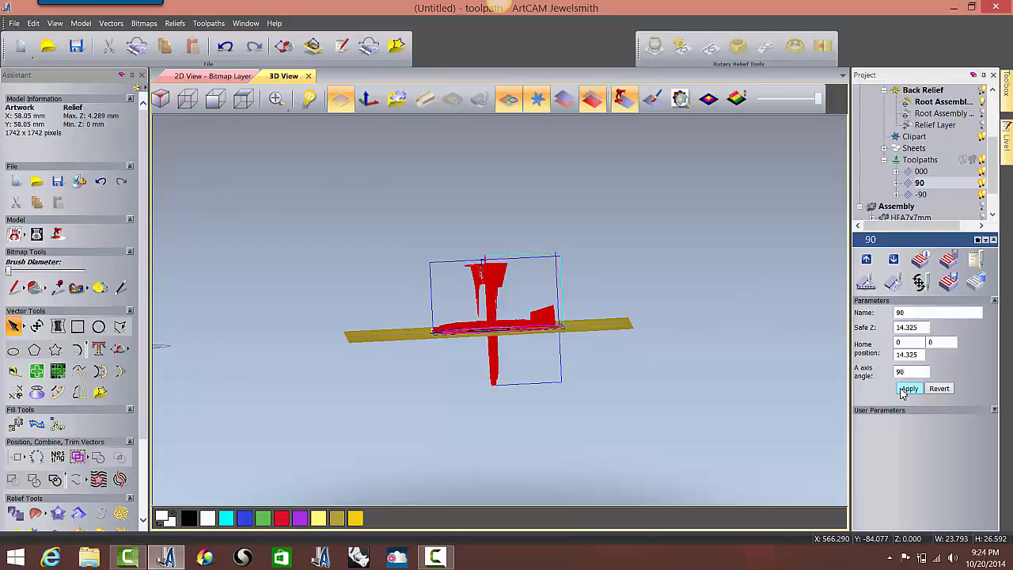
- Set toolpath -90's A axis angle to -90 and inspect the combined toolpaths up close
click(920, 194)
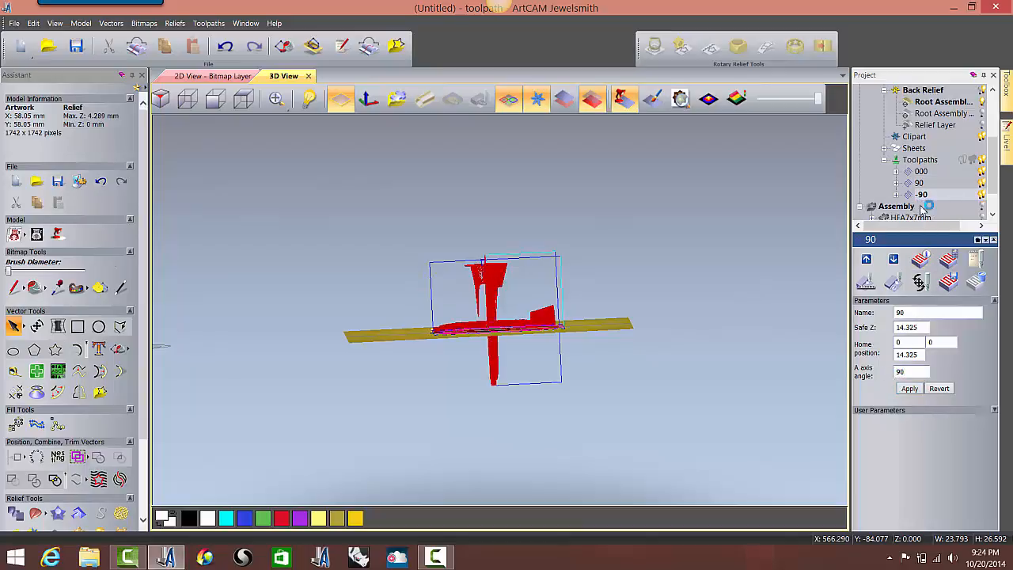
double_click(906, 372)
click(909, 387)
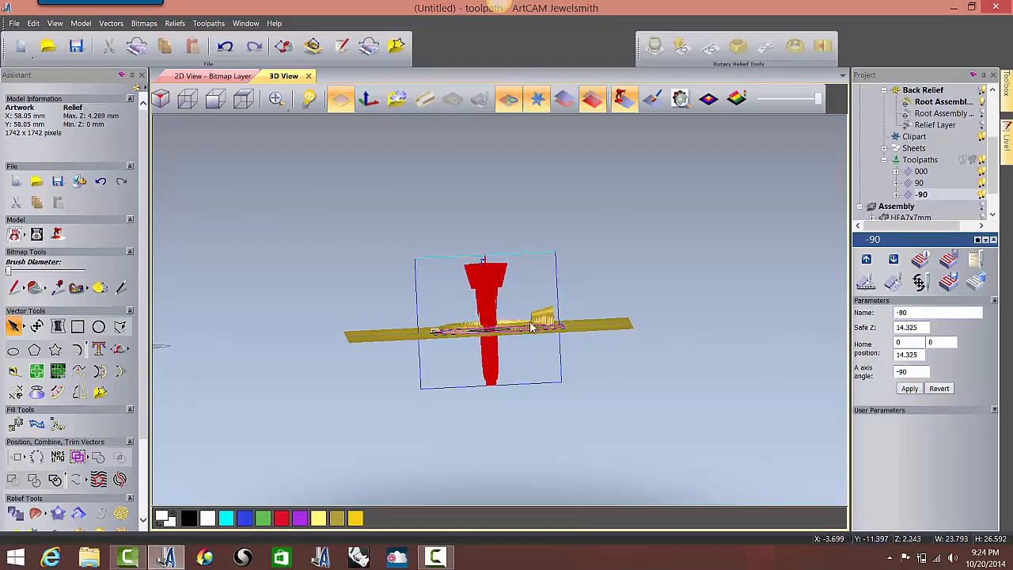
drag(518, 375, 452, 322)
scroll(452, 322, up, 6)
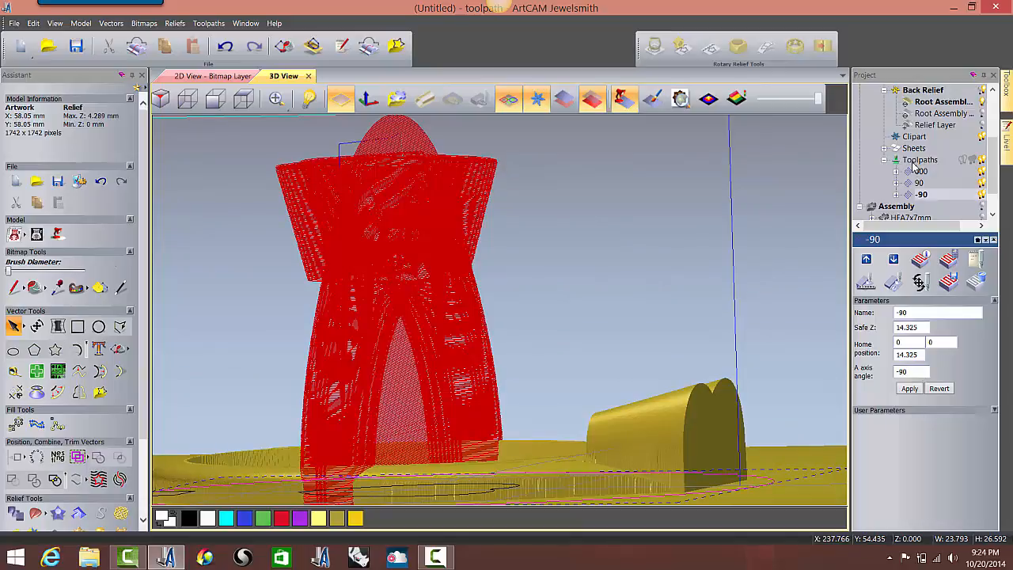
- Review the save settings for toolpaths 000, 90 and -90 with the Model Master Indexer (*.mmg) machine format, without saving
click(918, 160)
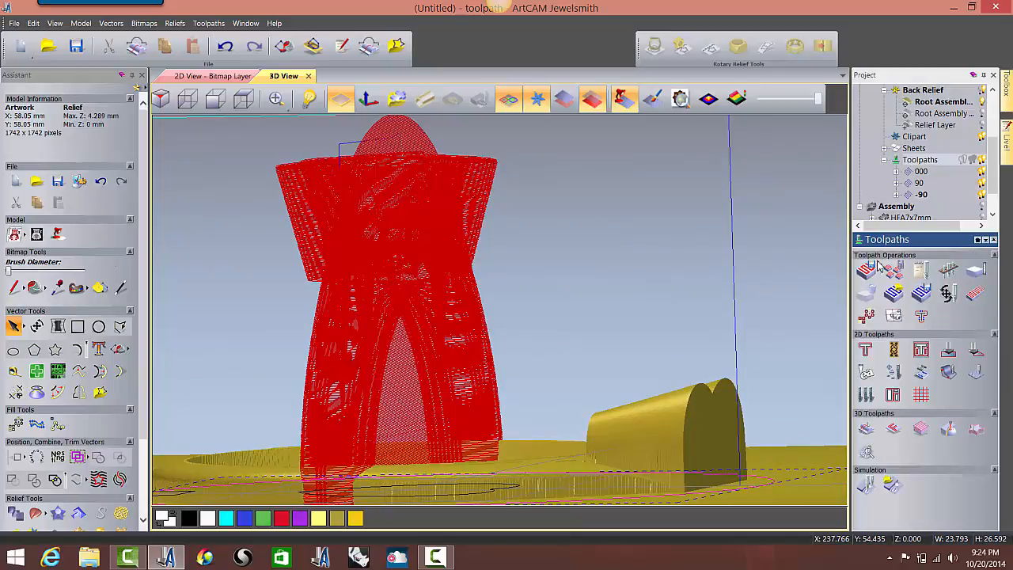
click(876, 268)
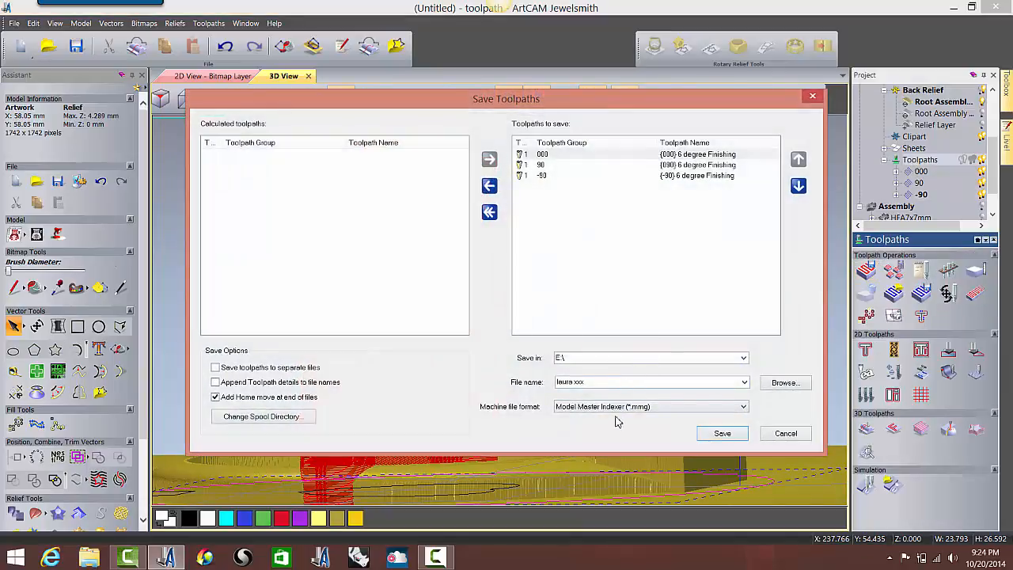
key(ctrl)
key(ctrl)
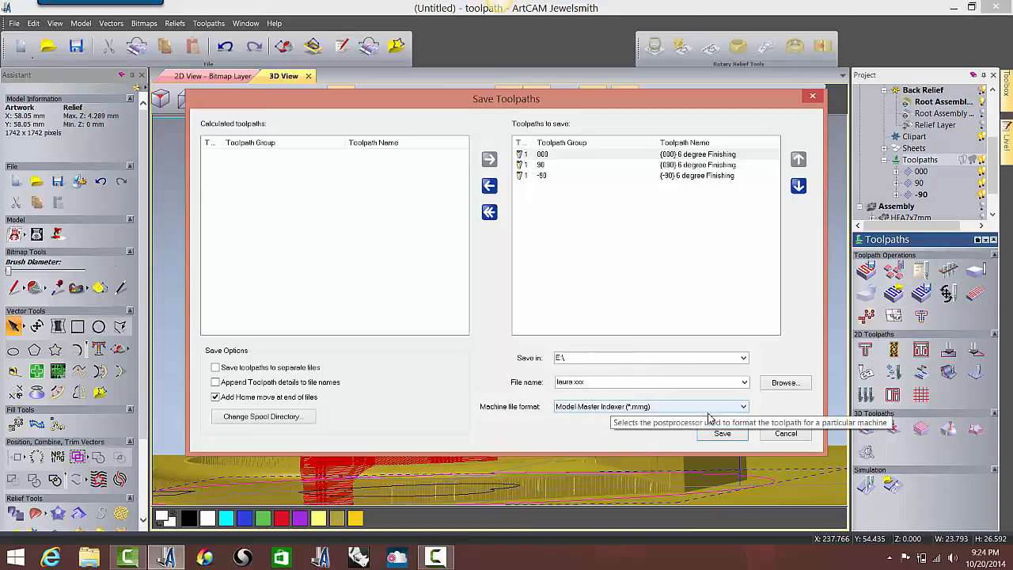
click(786, 433)
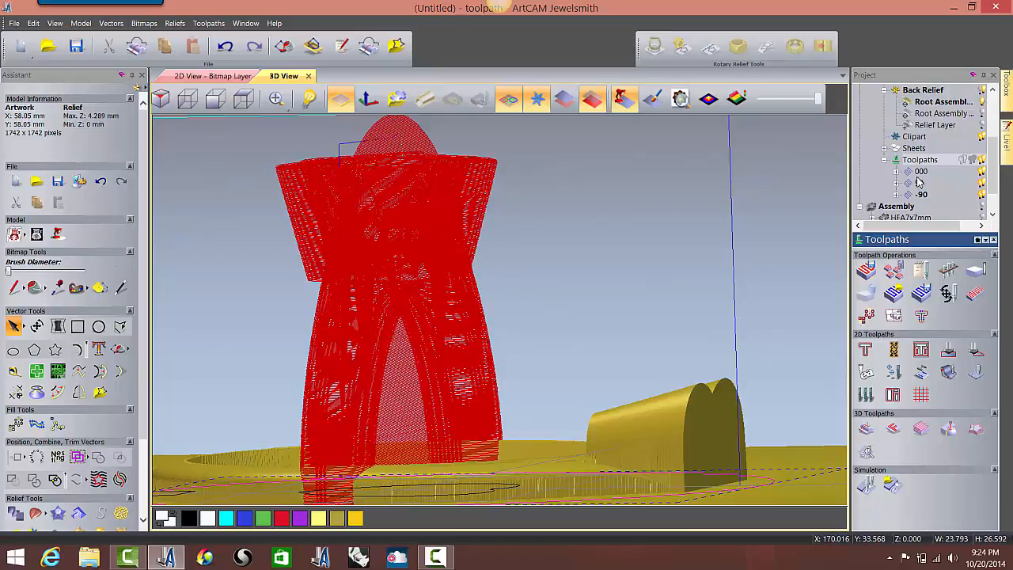
- Make the front relief active and mirror the whole model vertically
scroll(992, 158, up, 2)
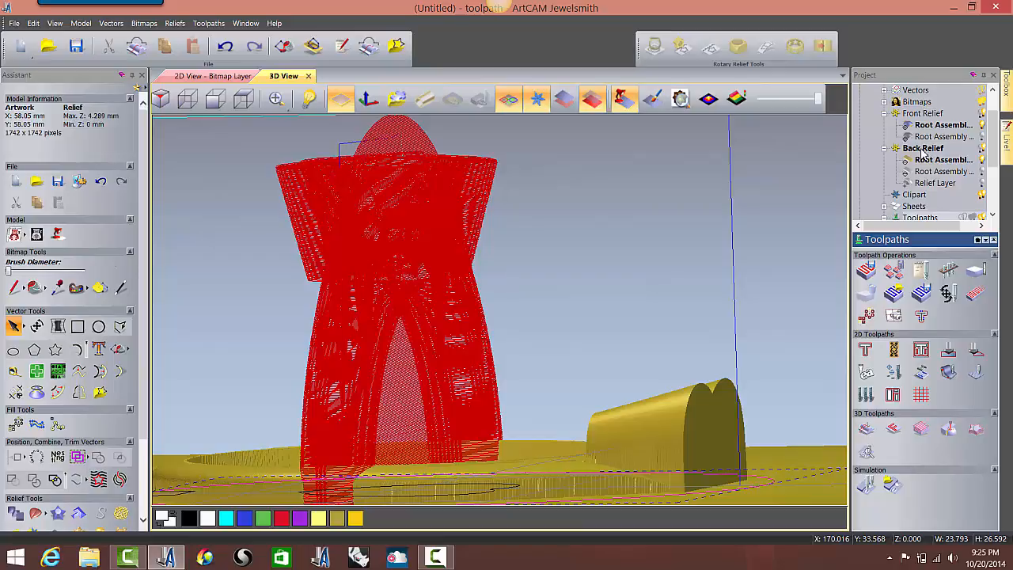
click(884, 148)
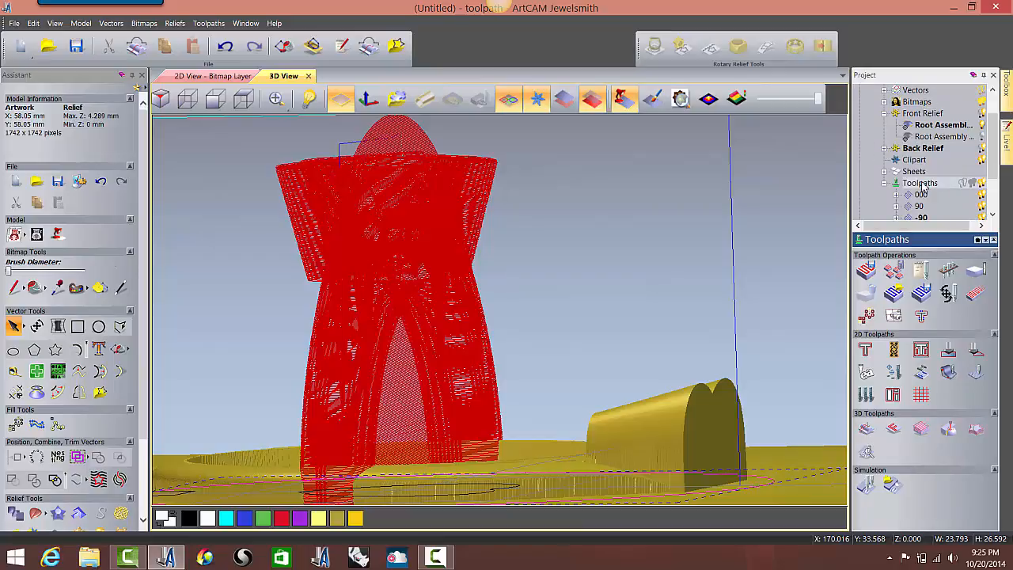
click(908, 125)
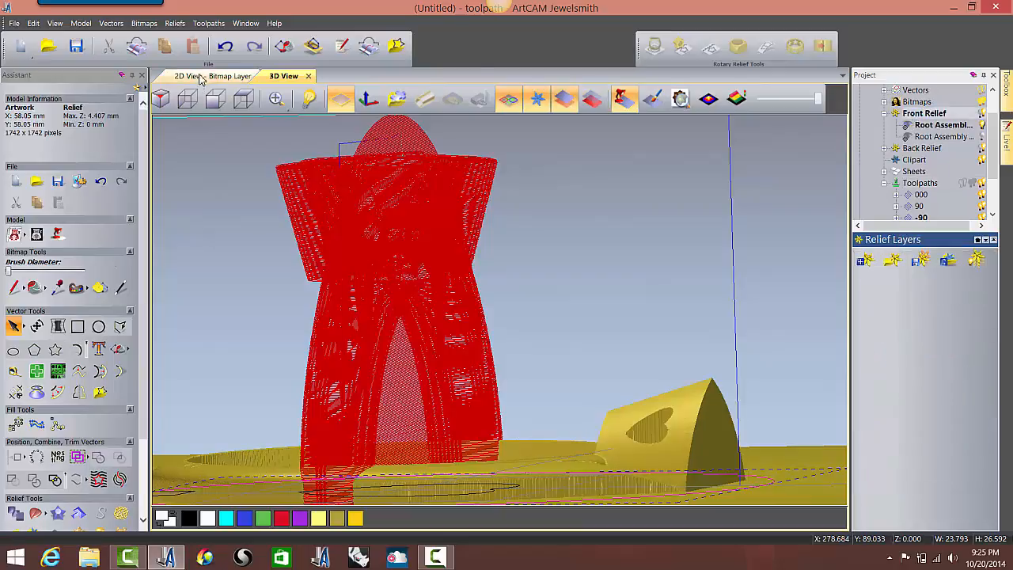
click(214, 76)
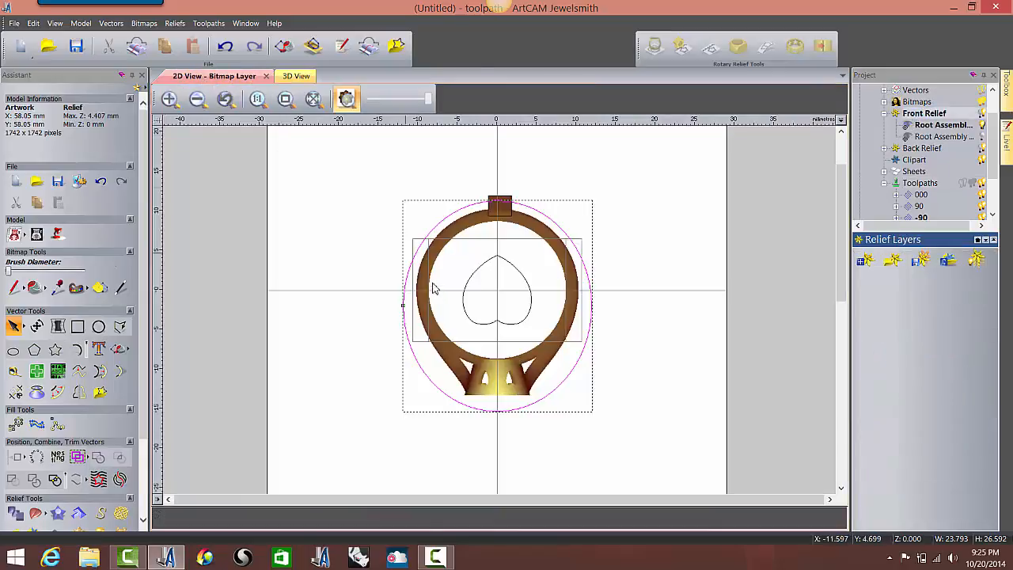
click(76, 24)
mouse_move(186, 102)
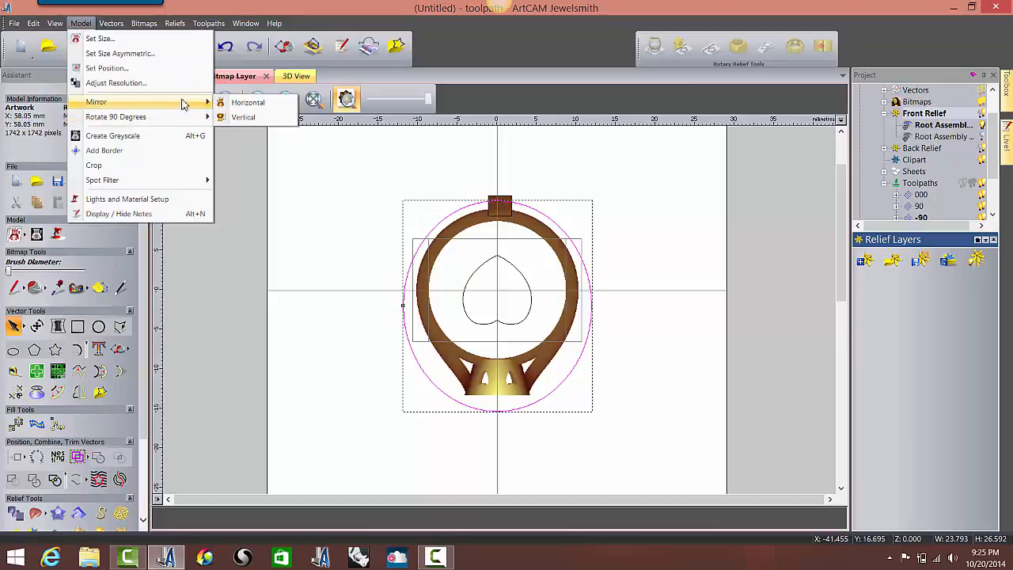
click(244, 119)
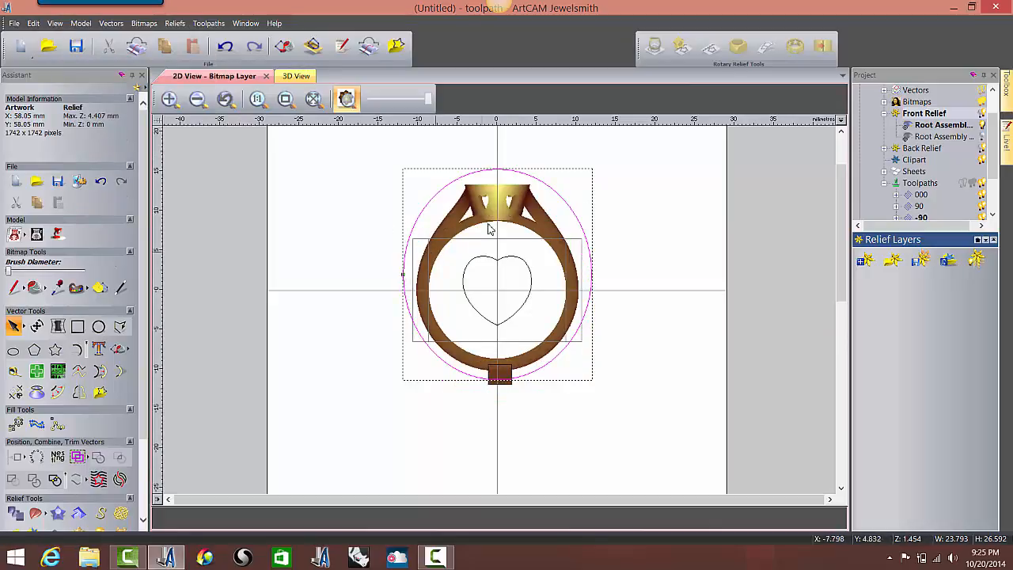
- Show the ring assembly in the 3D view and look at it over the relief from above
scroll(967, 189, down, 2)
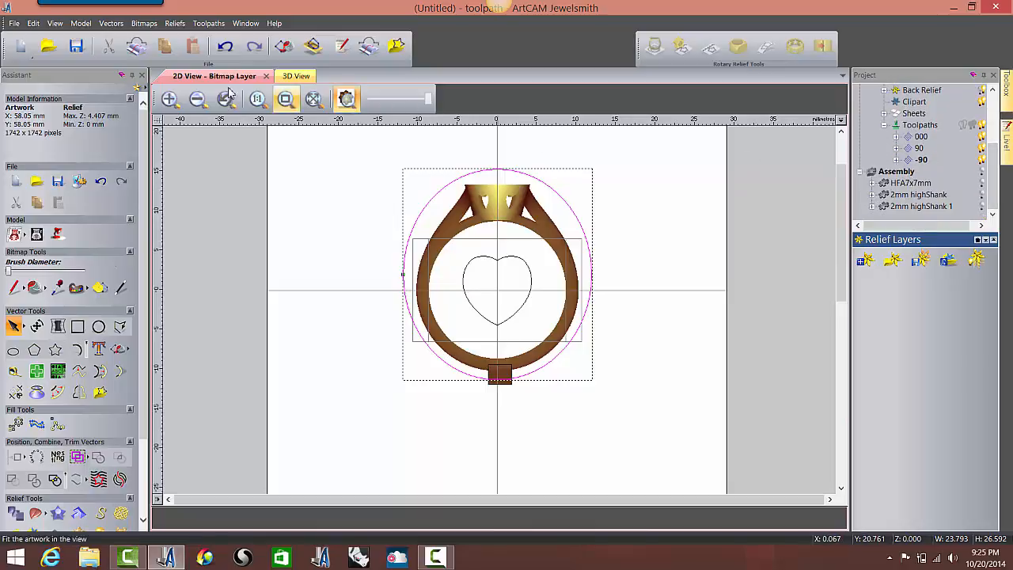
click(296, 76)
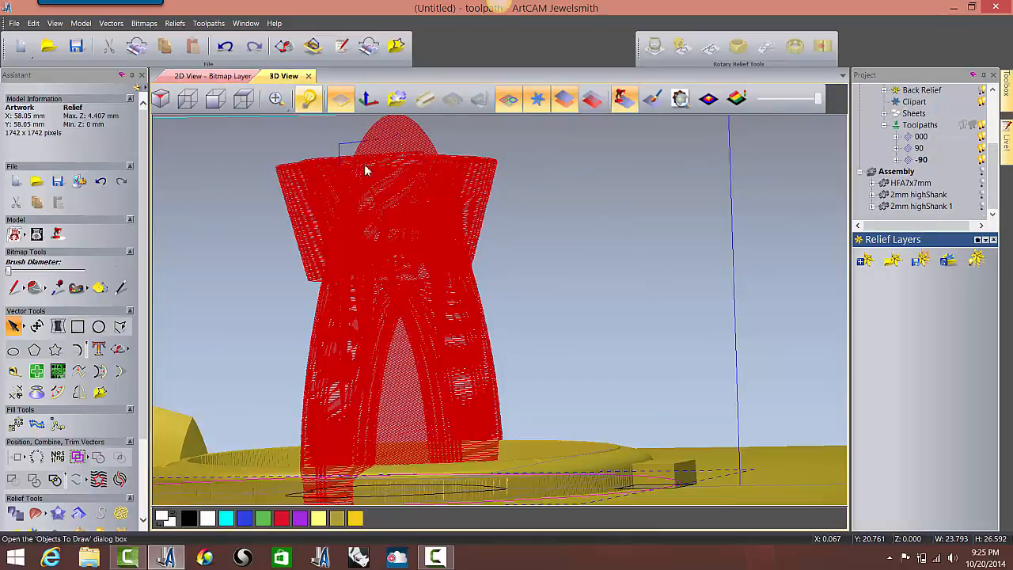
click(397, 101)
drag(484, 294, 575, 462)
scroll(574, 462, down, 5)
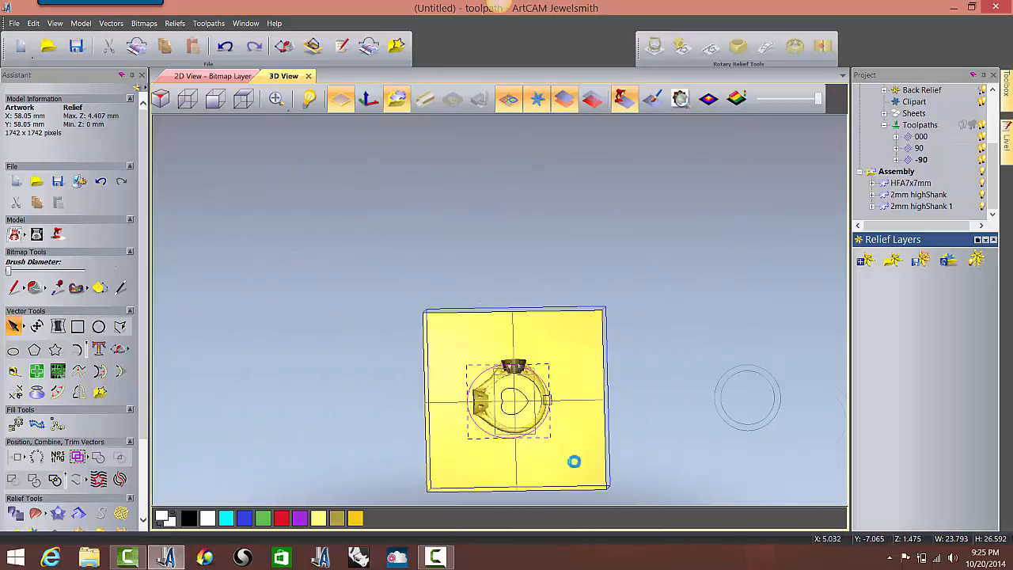
- Rotate the whole ring assembly 180 degrees about the Y axis through the world centre, in two 90-degree turns
scroll(529, 384, up, 4)
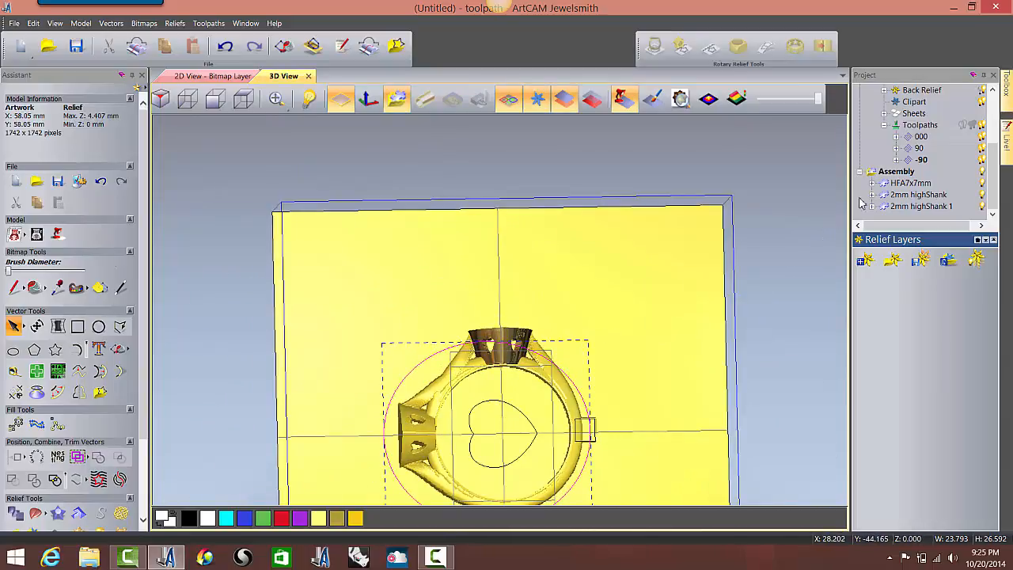
click(894, 172)
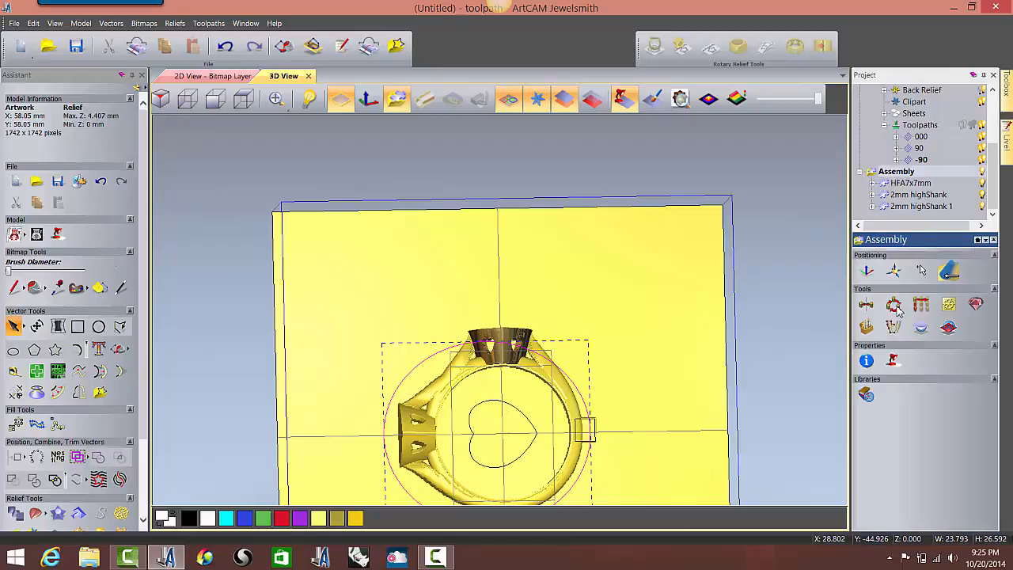
click(867, 270)
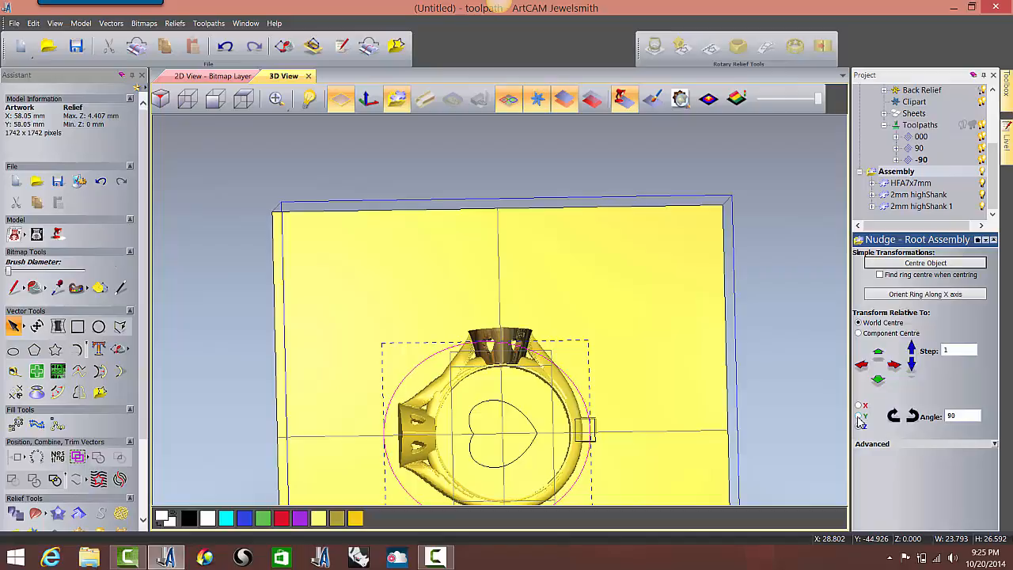
click(914, 417)
click(913, 416)
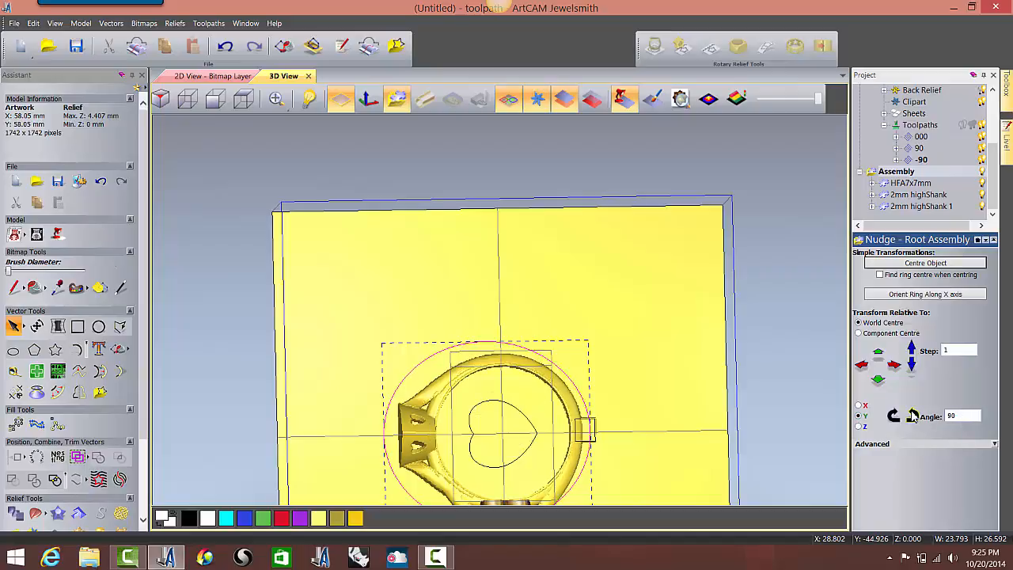
scroll(658, 367, down, 3)
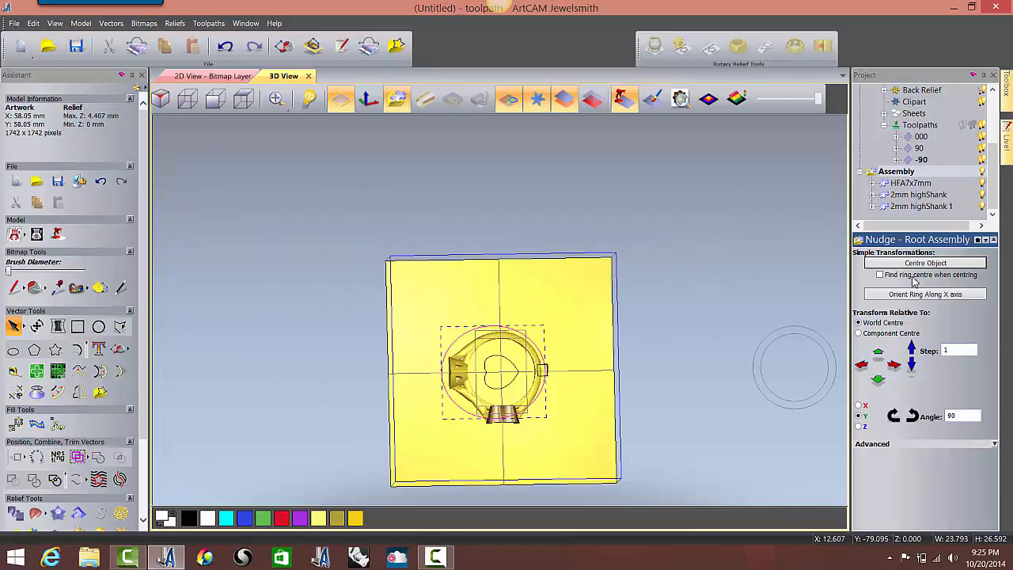
- Create a relief from the rotated assembly and make the front relief's Root Assembly Top 2 layer active in the 2D view
right_click(902, 174)
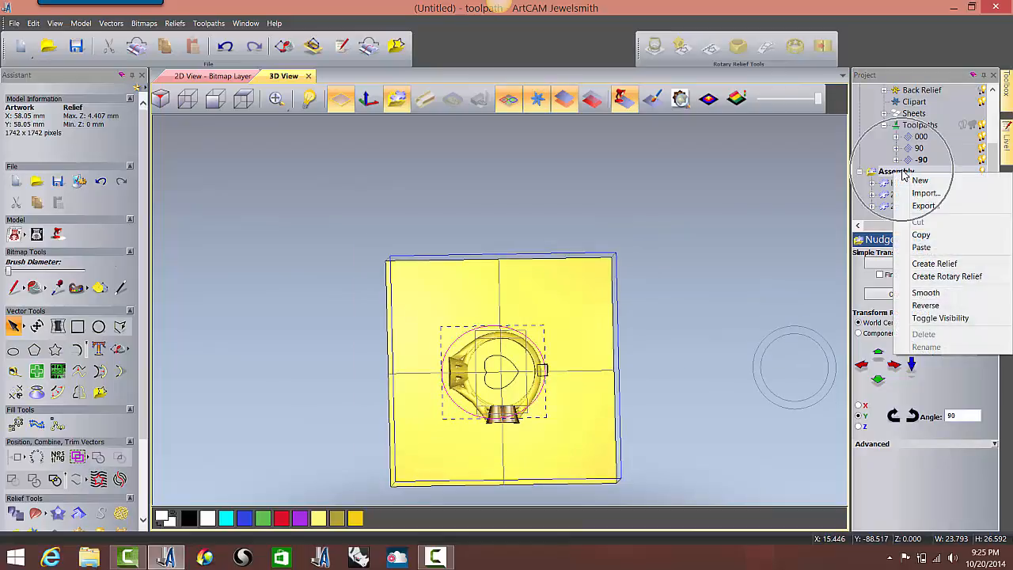
click(943, 265)
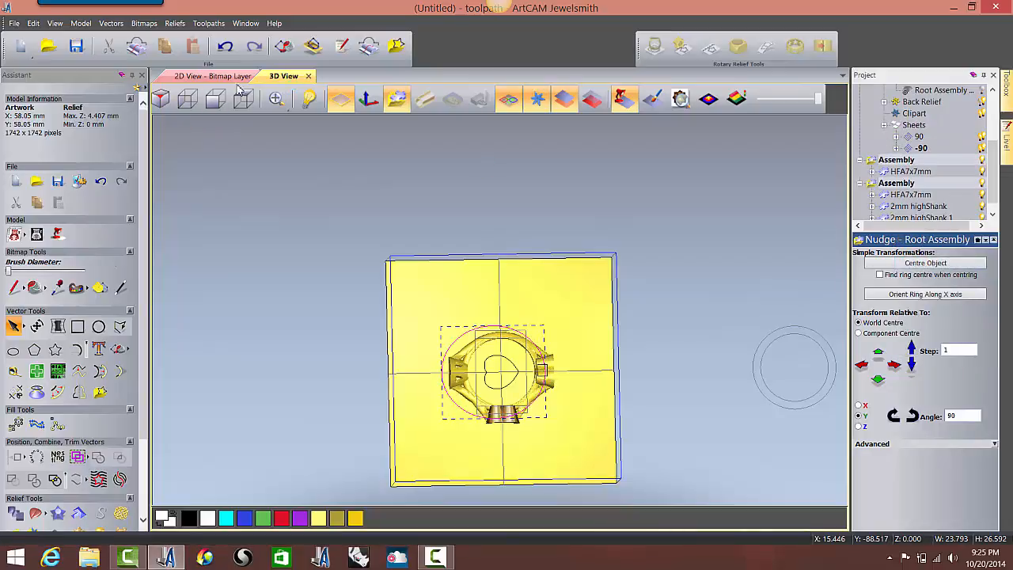
click(214, 76)
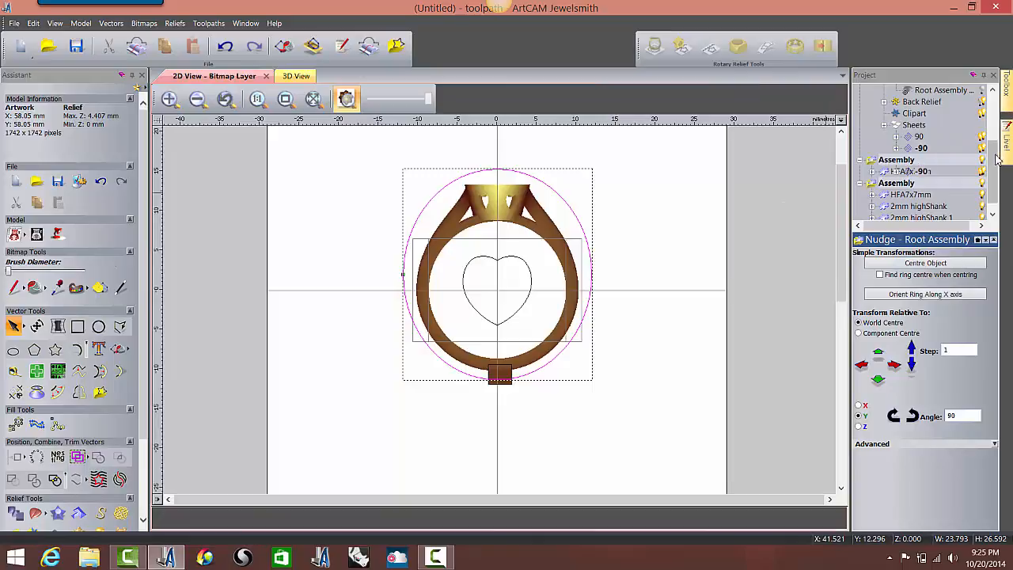
scroll(976, 162, up, 3)
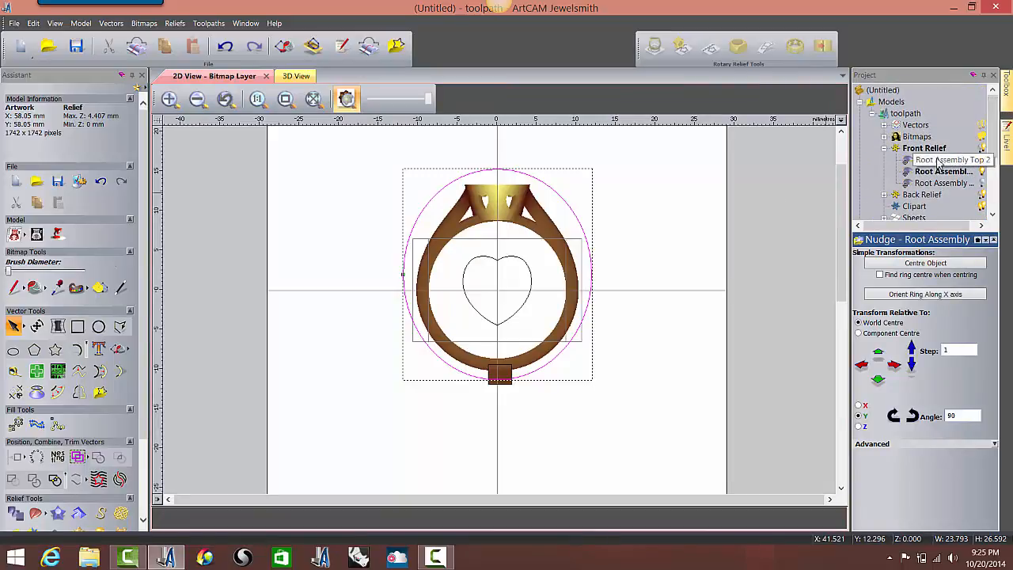
click(942, 160)
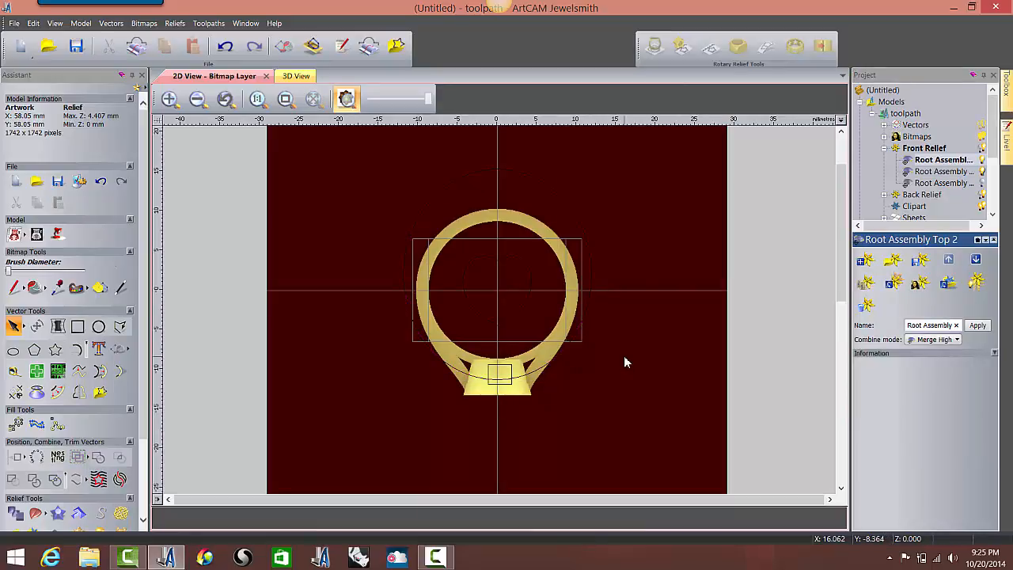
key(F12)
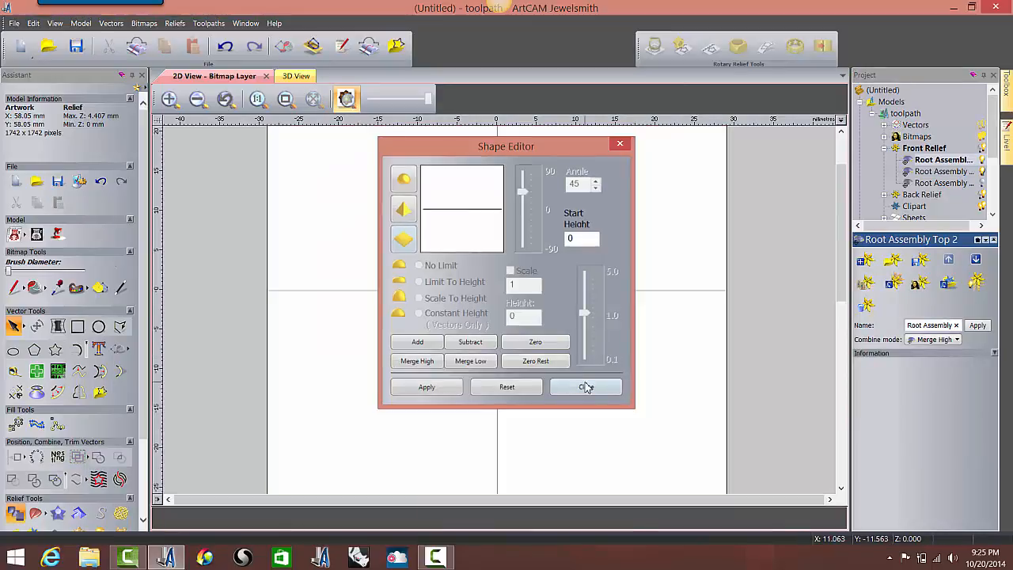
click(585, 387)
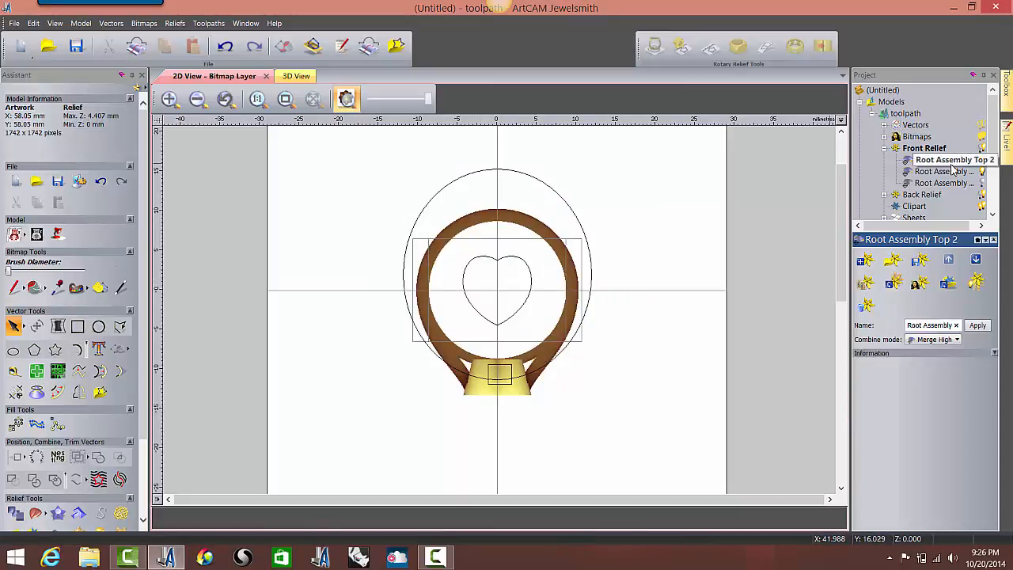
- Expand the back relief's layers and open the nudge settings for the root assembly in the 3D view
click(885, 195)
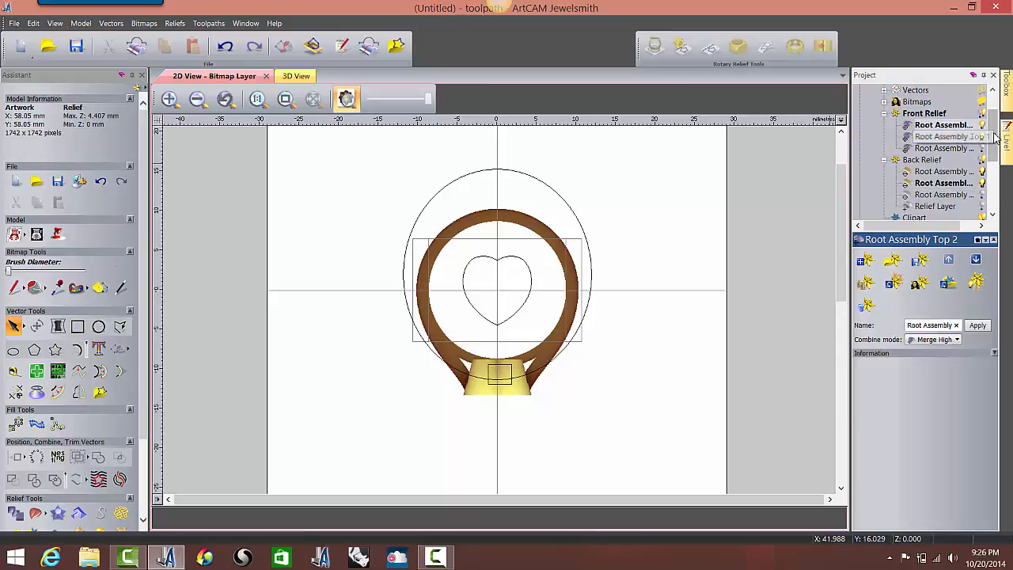
scroll(972, 175, down, 2)
scroll(985, 158, down, 2)
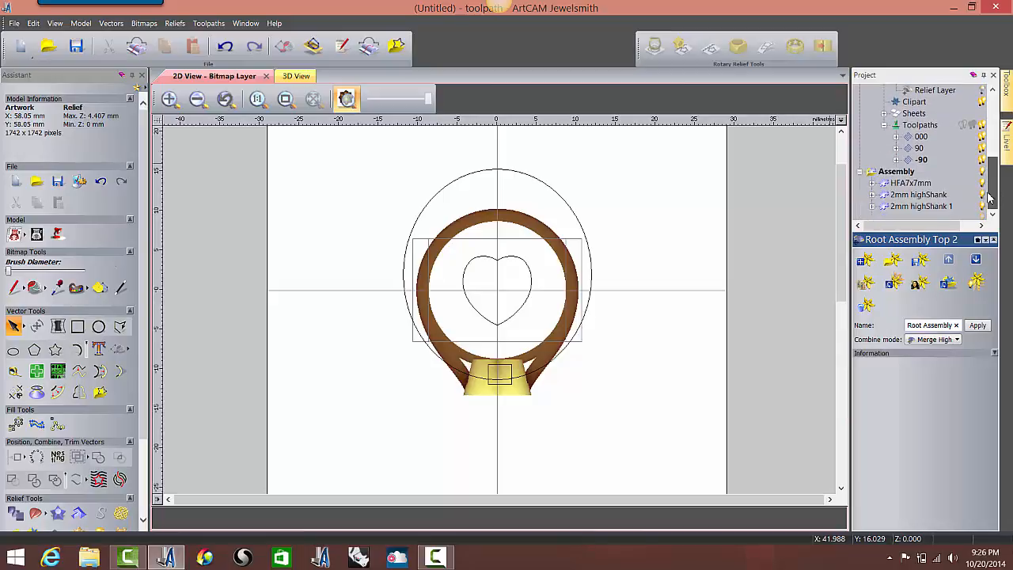
click(894, 171)
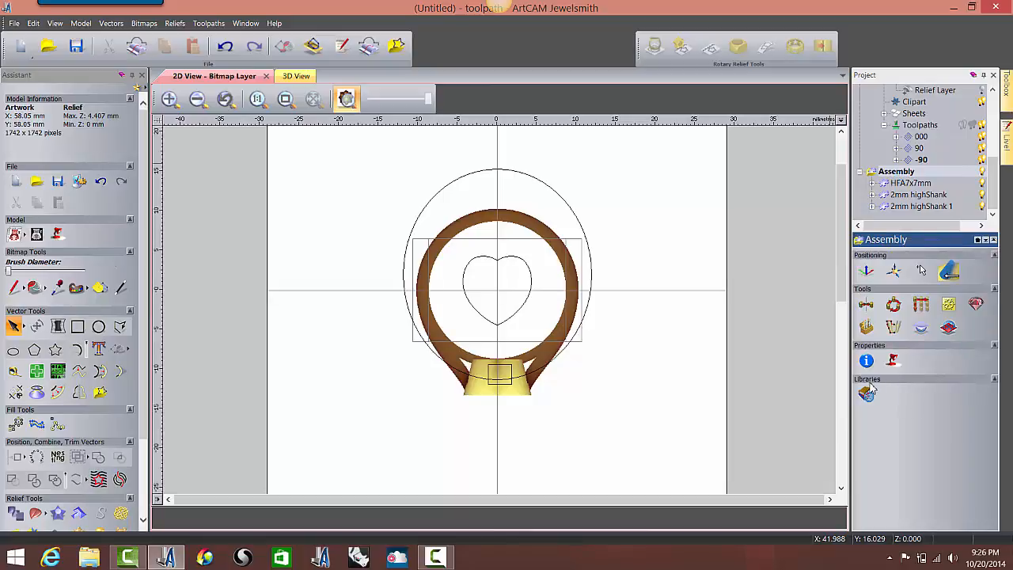
click(295, 76)
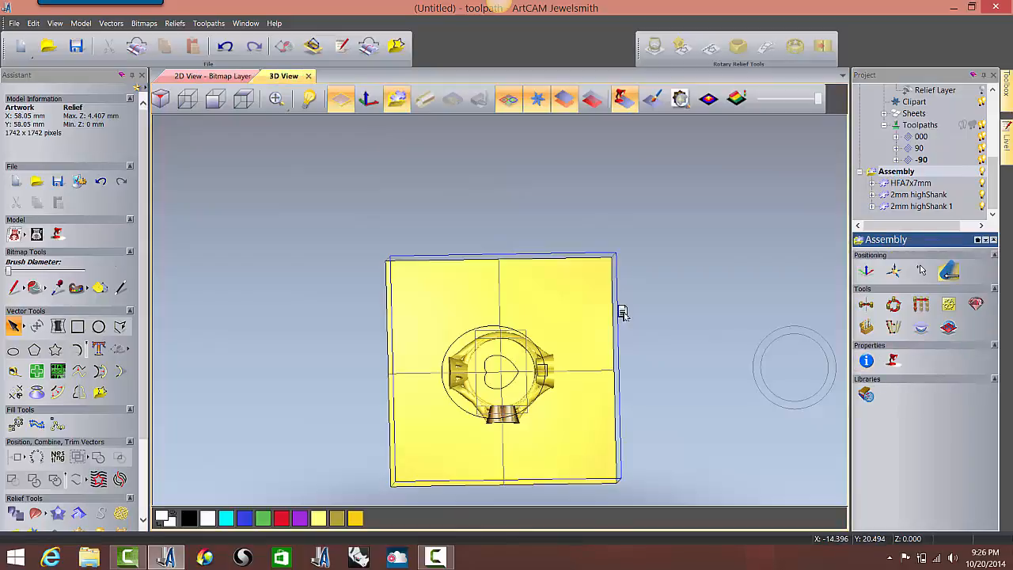
click(867, 273)
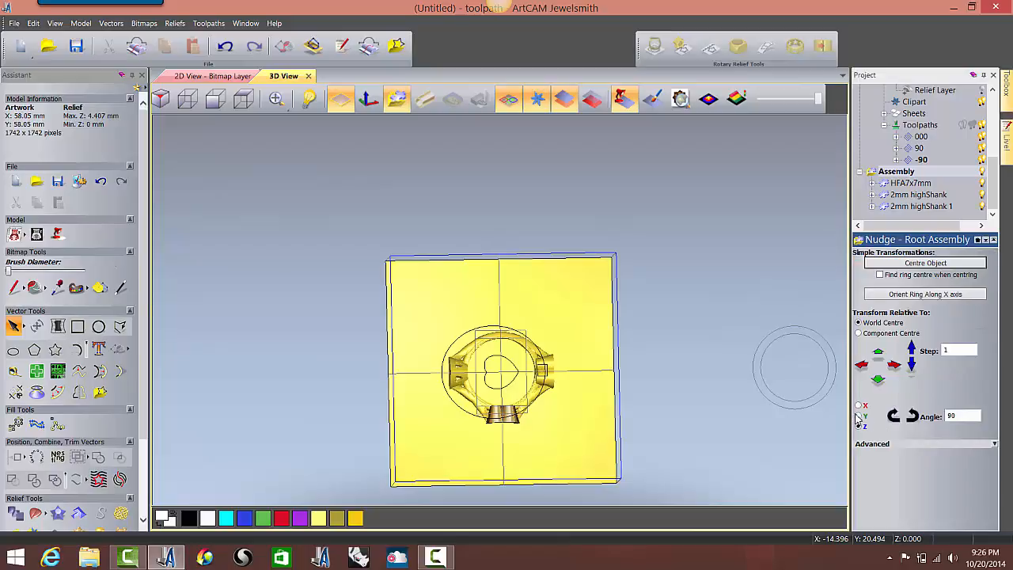